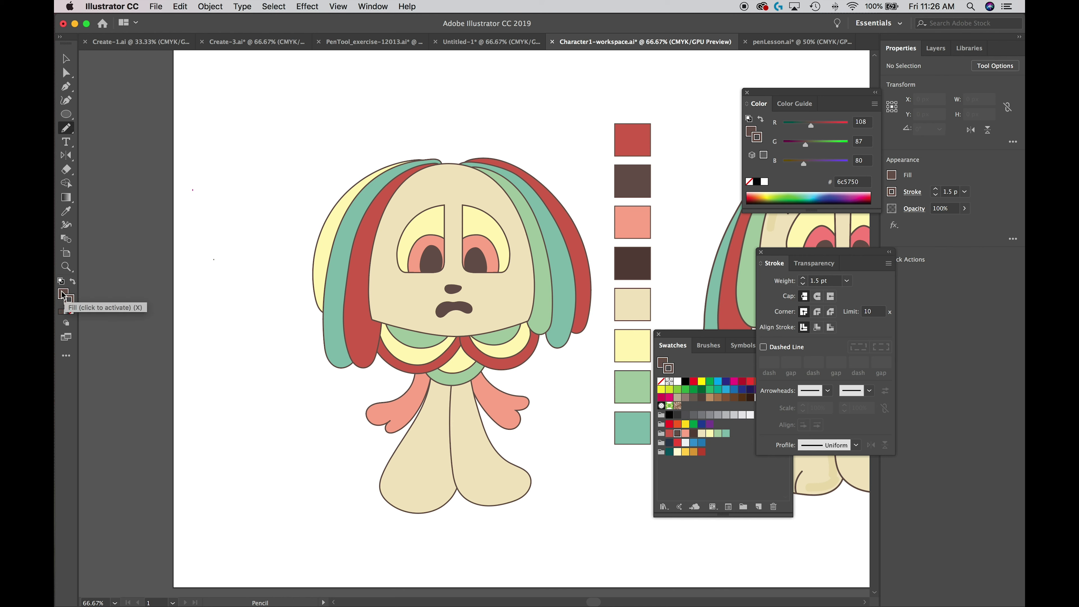
Set the fill to none and draw two curved toe lines with the Pencil tool on the foot at the drawing's left
left_click(62, 293)
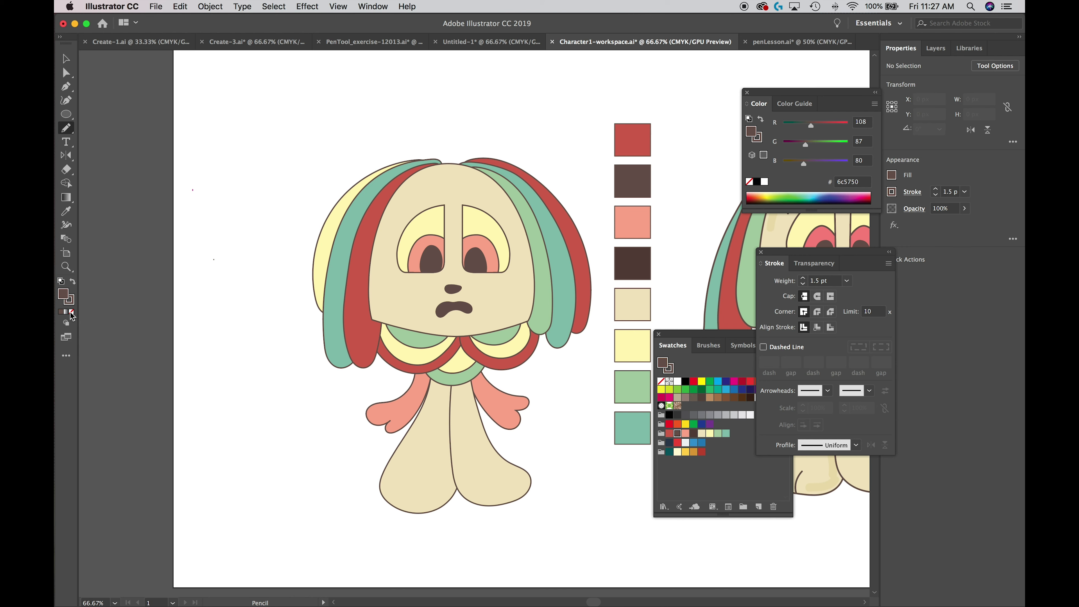
left_click(72, 313)
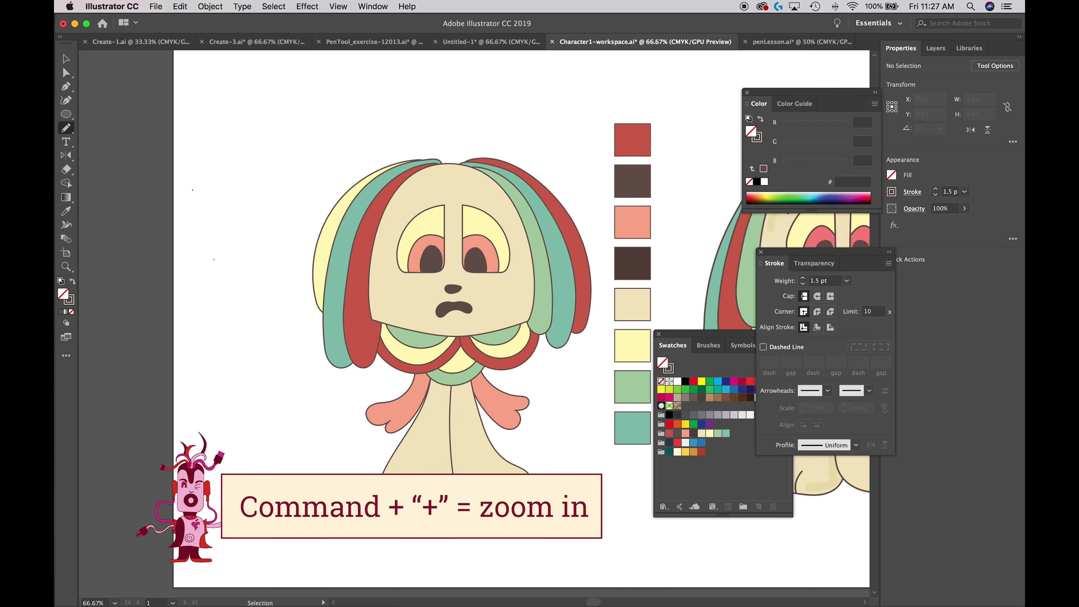
key("super+equal")
key("super+equal")
left_click_drag(333, 513, 328, 251)
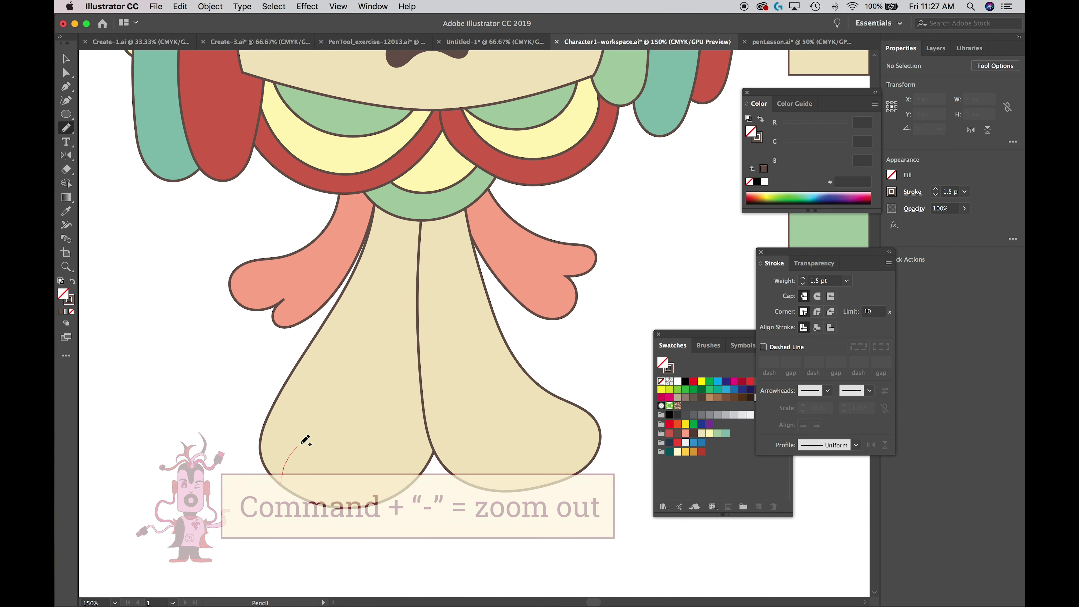
left_click_drag(317, 433, 280, 484)
right_click(326, 468)
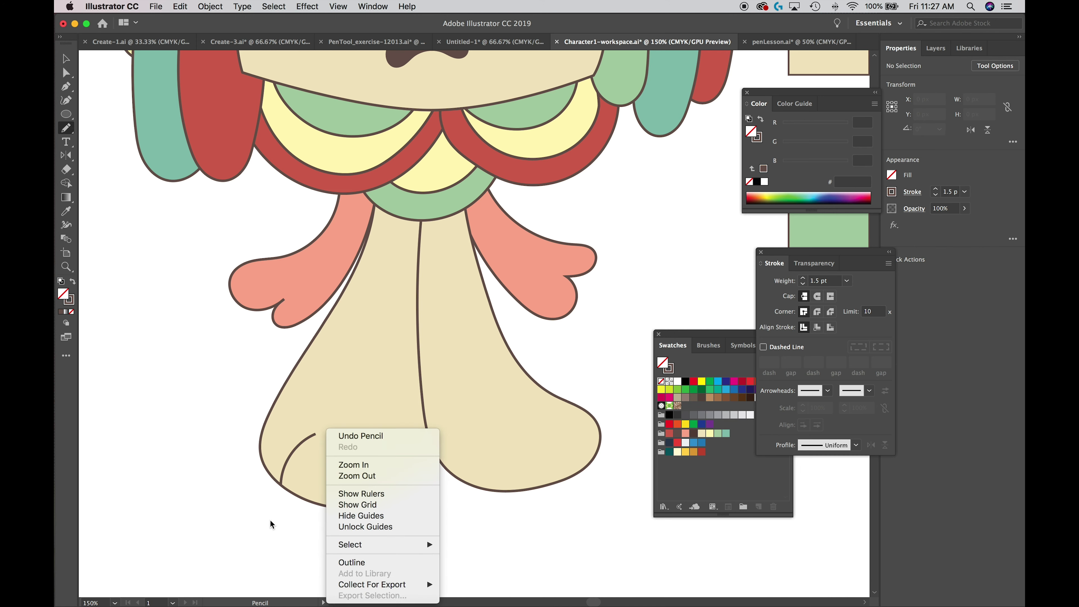
left_click(210, 533)
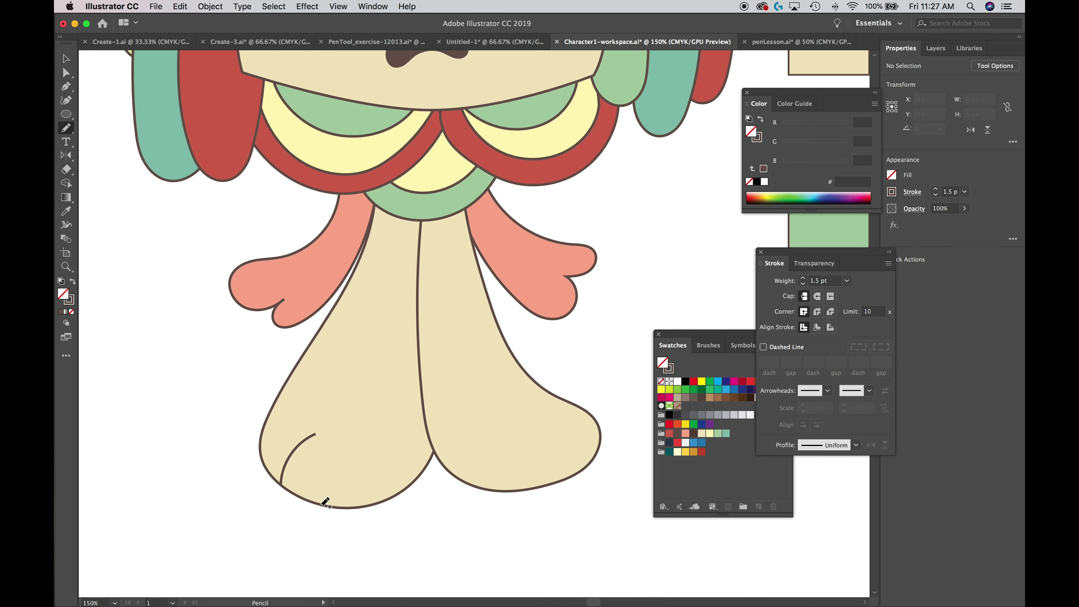
left_click_drag(319, 504, 351, 447)
Select both toe lines, reopen the full stroke options beside the swatches, and give the lines round caps
left_click(66, 59)
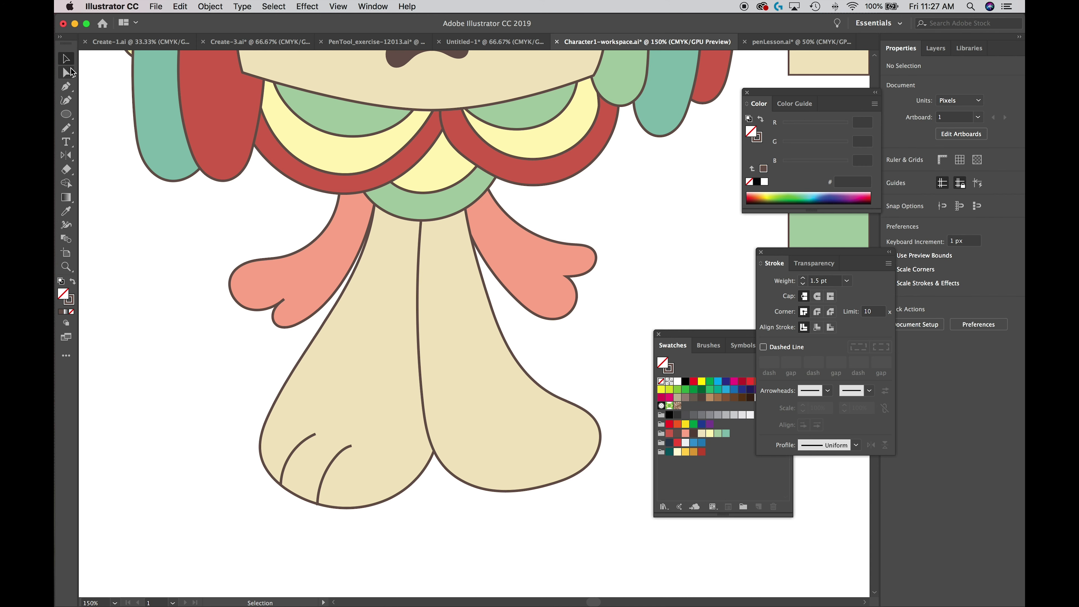
left_click(286, 462)
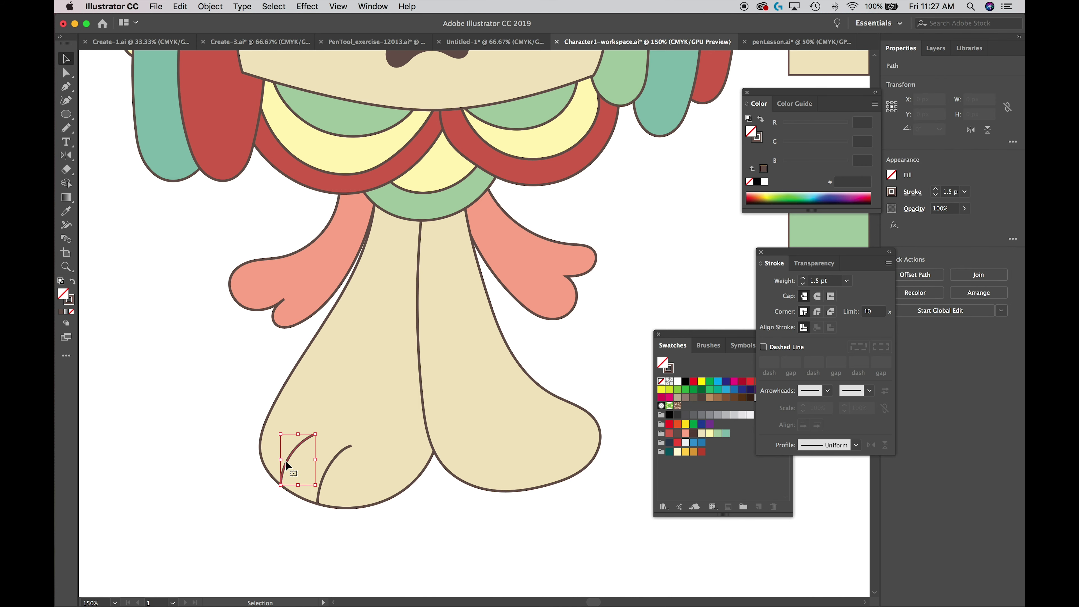
left_click(330, 462, "shift")
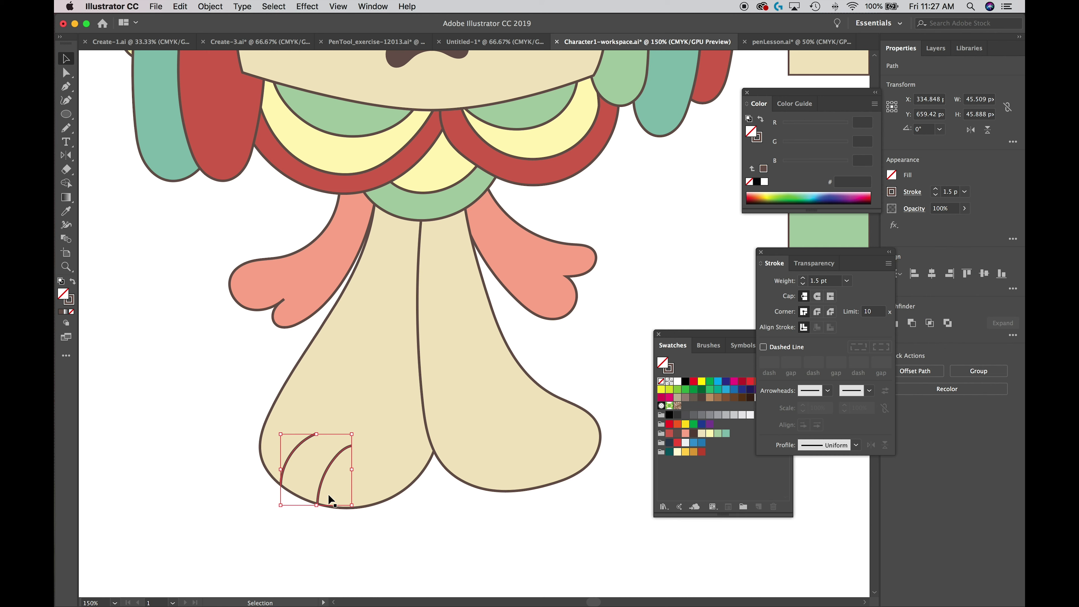
left_click(761, 252)
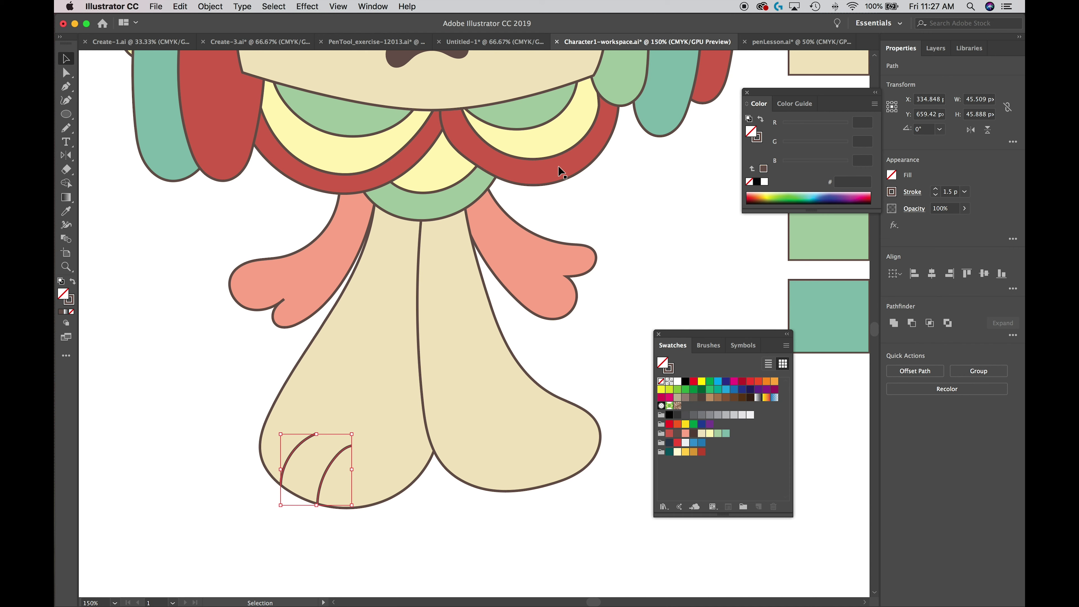
left_click(369, 6)
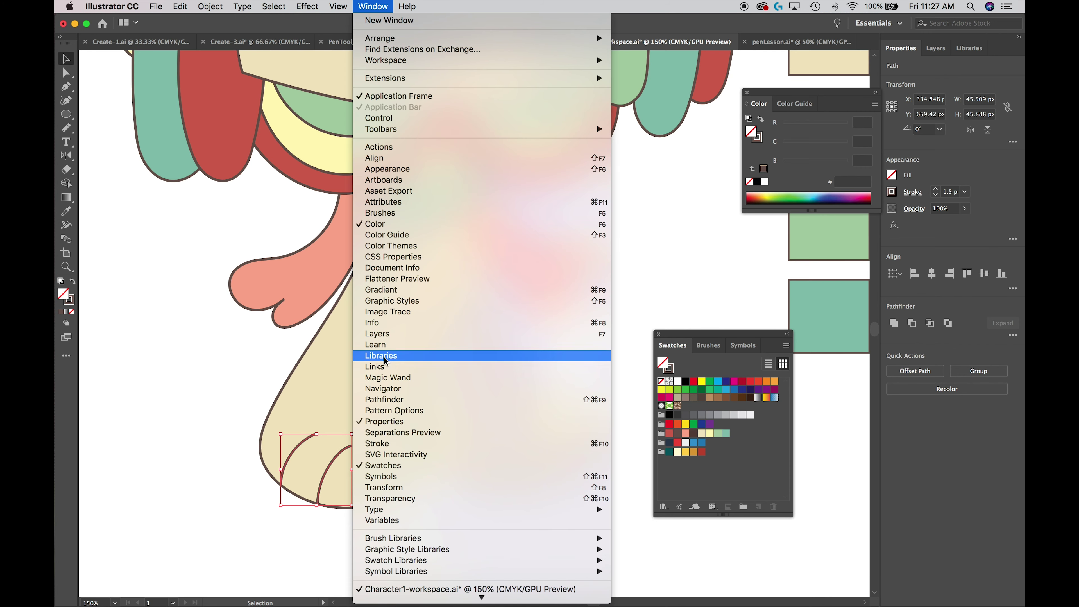
left_click(378, 444)
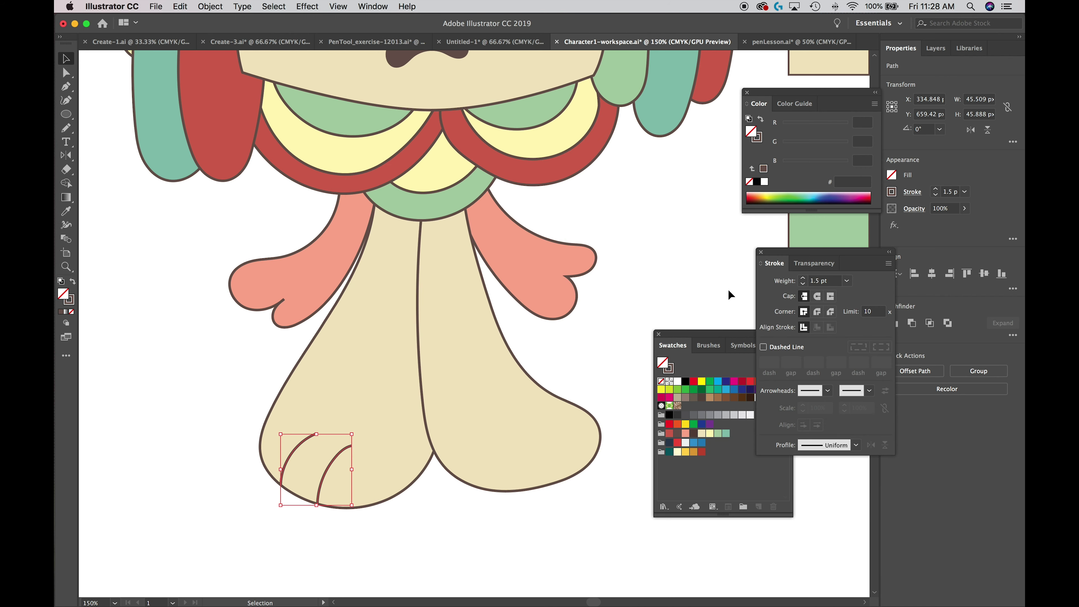
mouse_move(793, 260)
left_mouse_down()
mouse_move(701, 214)
mouse_move(696, 114)
mouse_move(691, 121)
left_mouse_up()
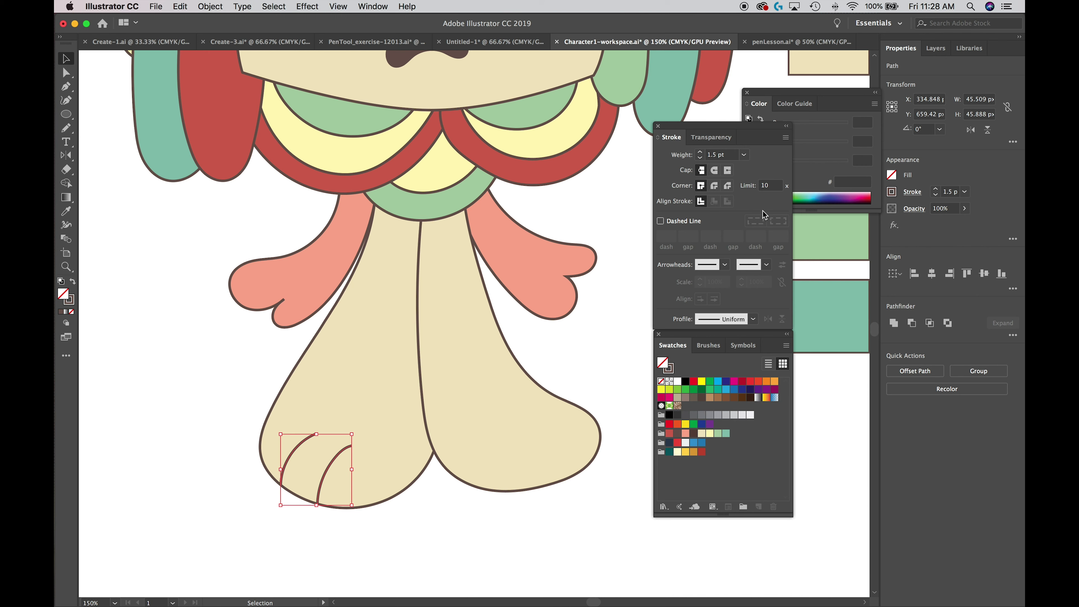
left_click(786, 140)
left_click(790, 143)
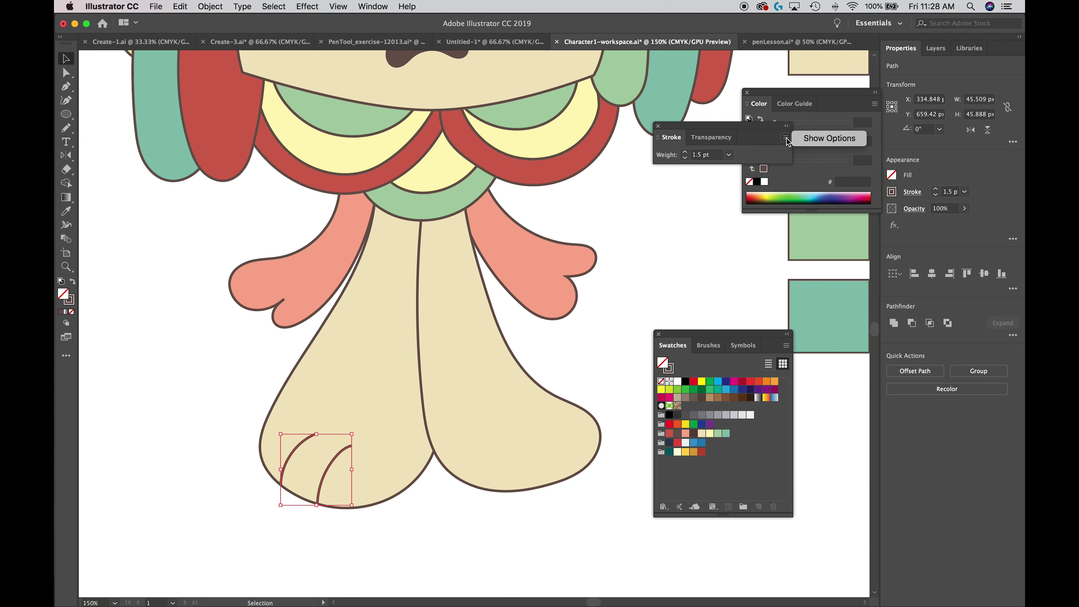
left_click(809, 142)
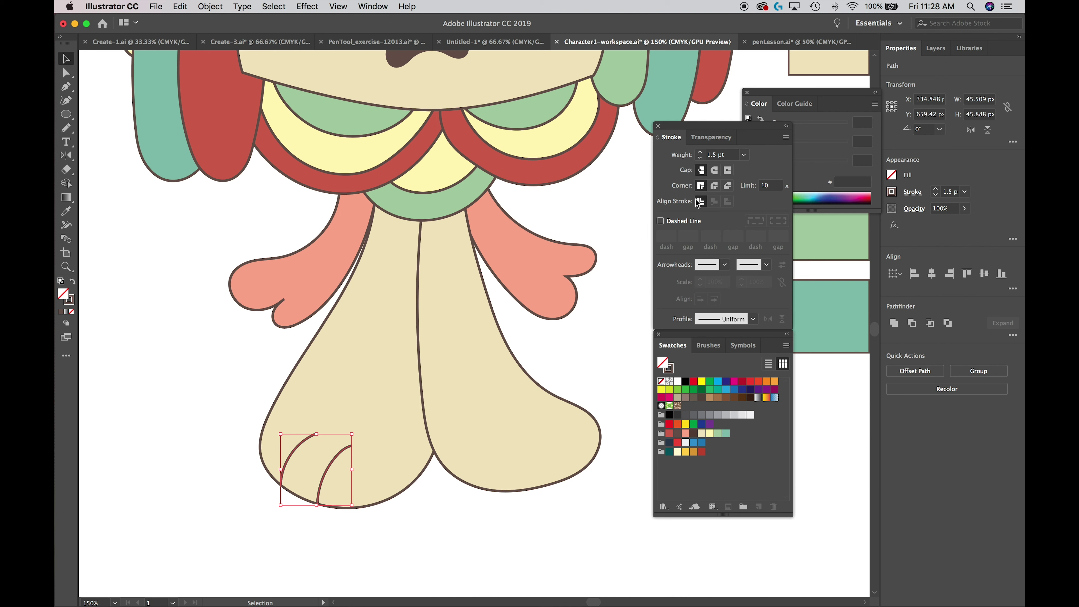
left_click(714, 173)
left_click(225, 510)
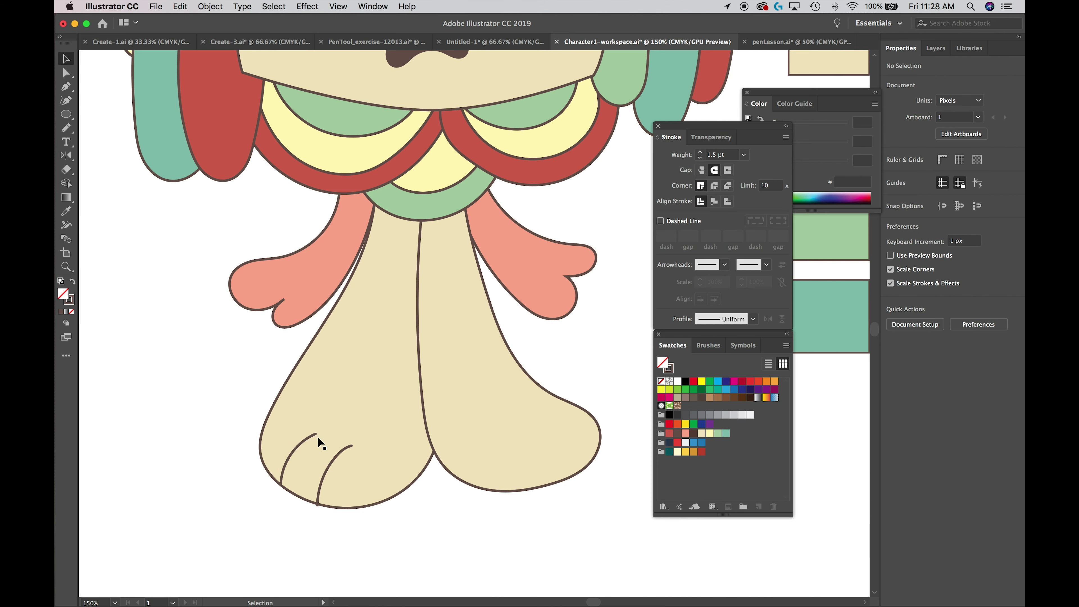
Move the inner toe line slightly up so its lower end no longer extends past the foot's outline
key("super+equal")
key("super+equal")
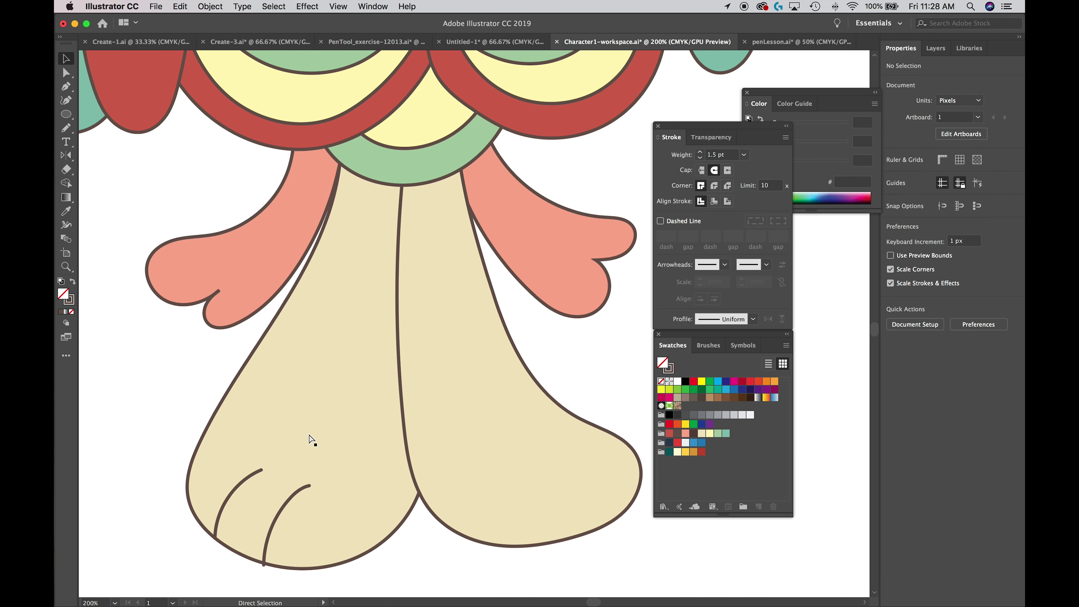
left_click_drag(272, 497, 435, 285)
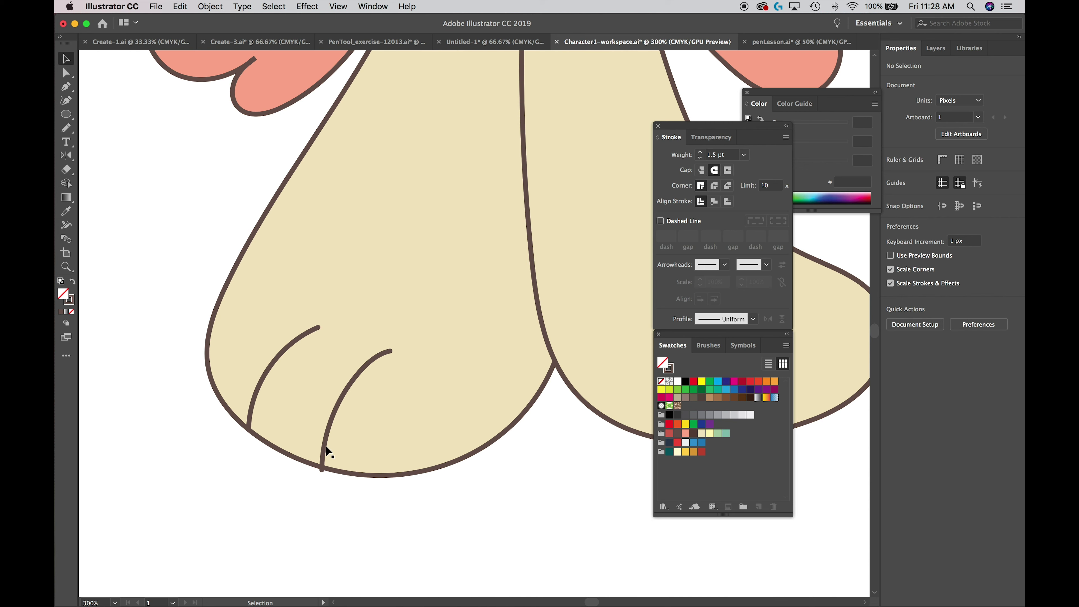
left_click_drag(323, 446, 325, 440)
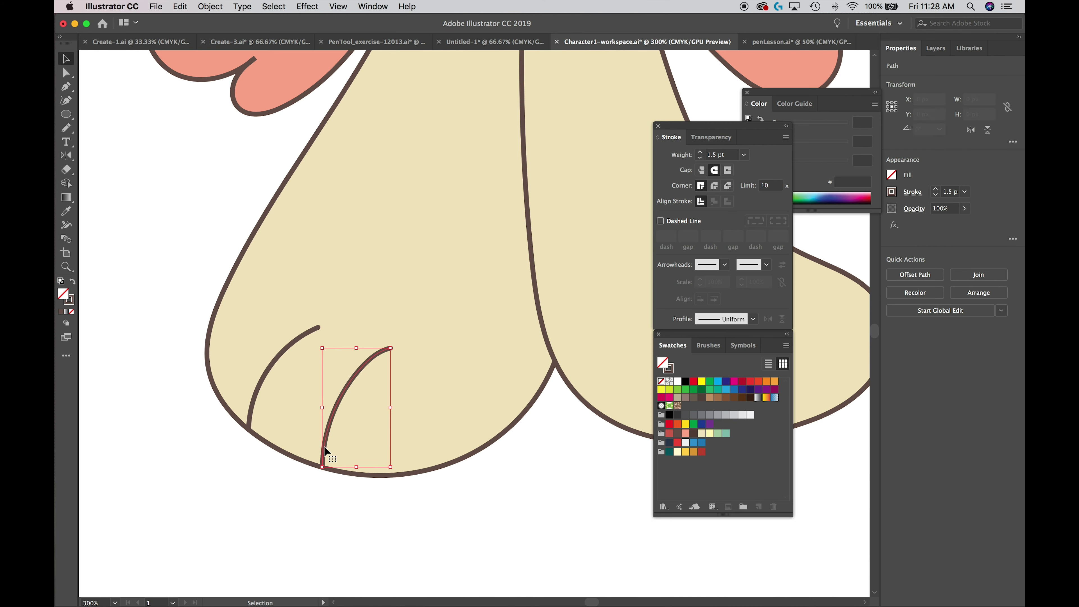
left_click(296, 497)
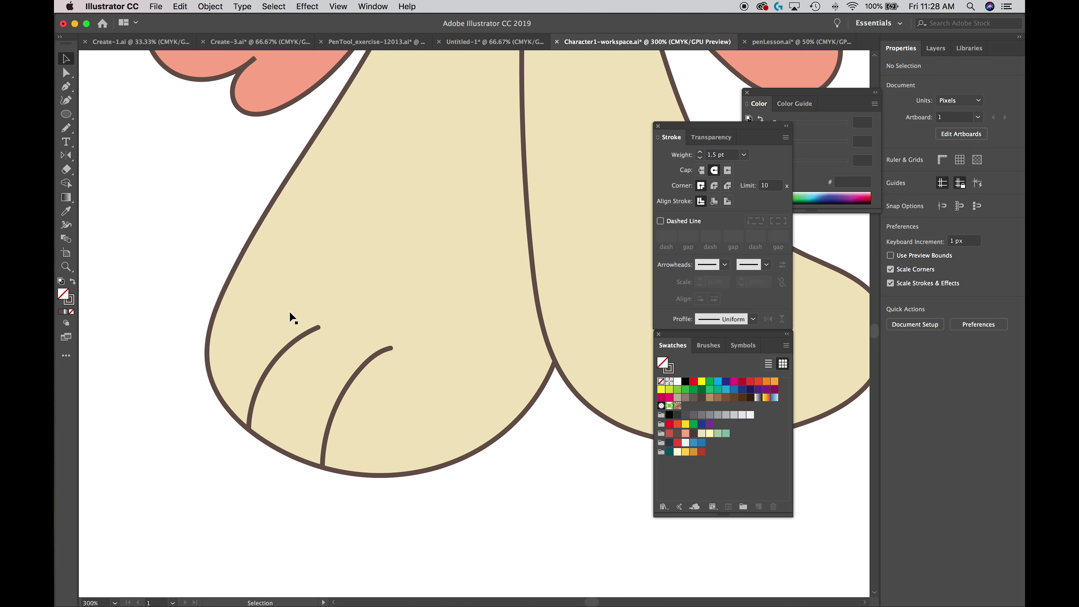
Round out the outer toe line by extending the direction handle of its upper anchor point with Direct Selection
left_click(66, 73)
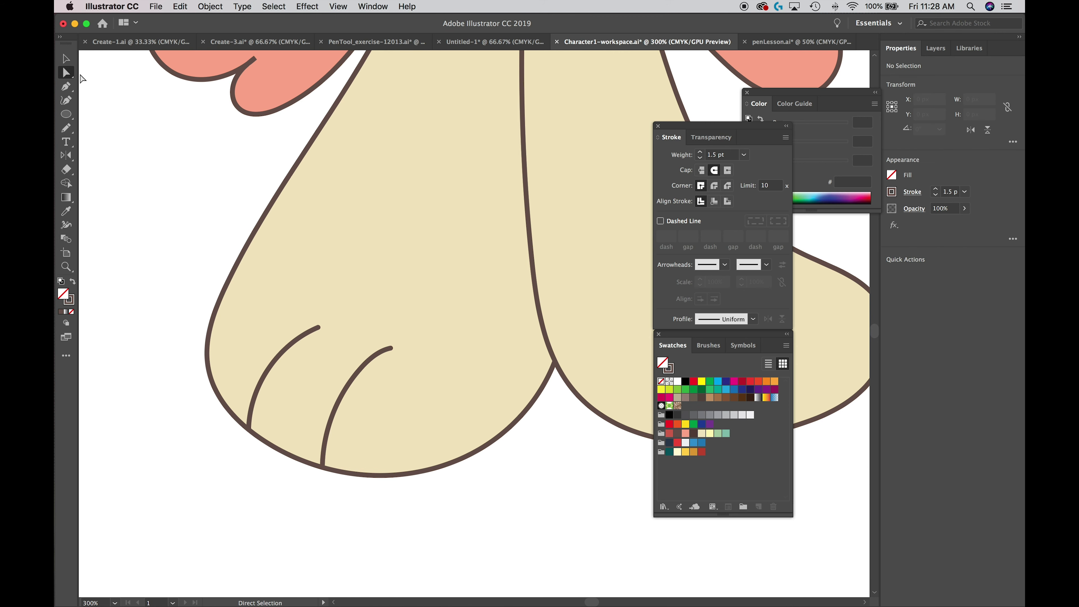
left_click(318, 329)
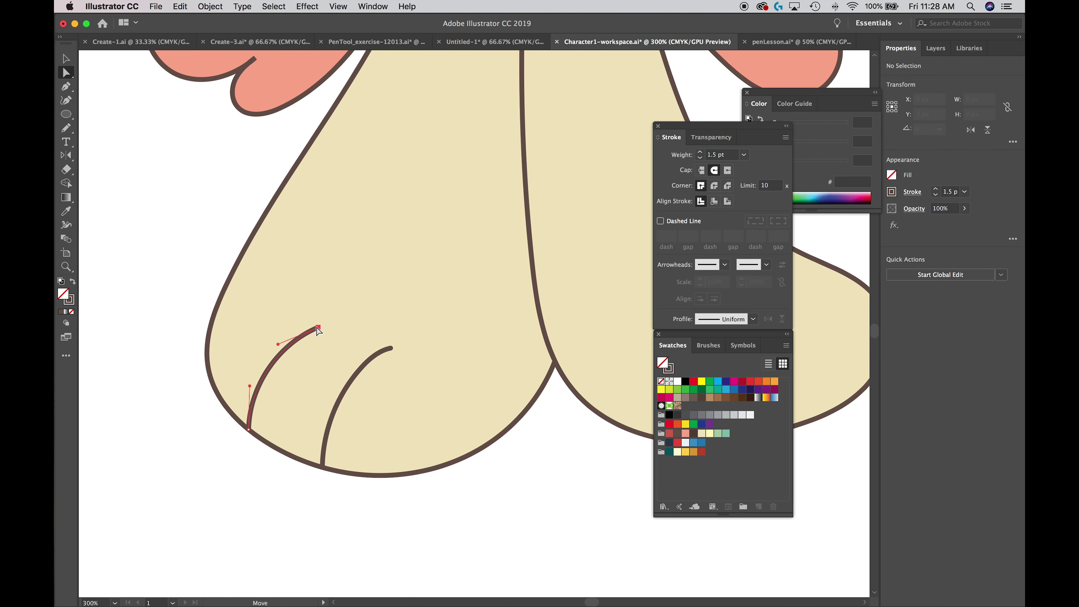
left_click(275, 338)
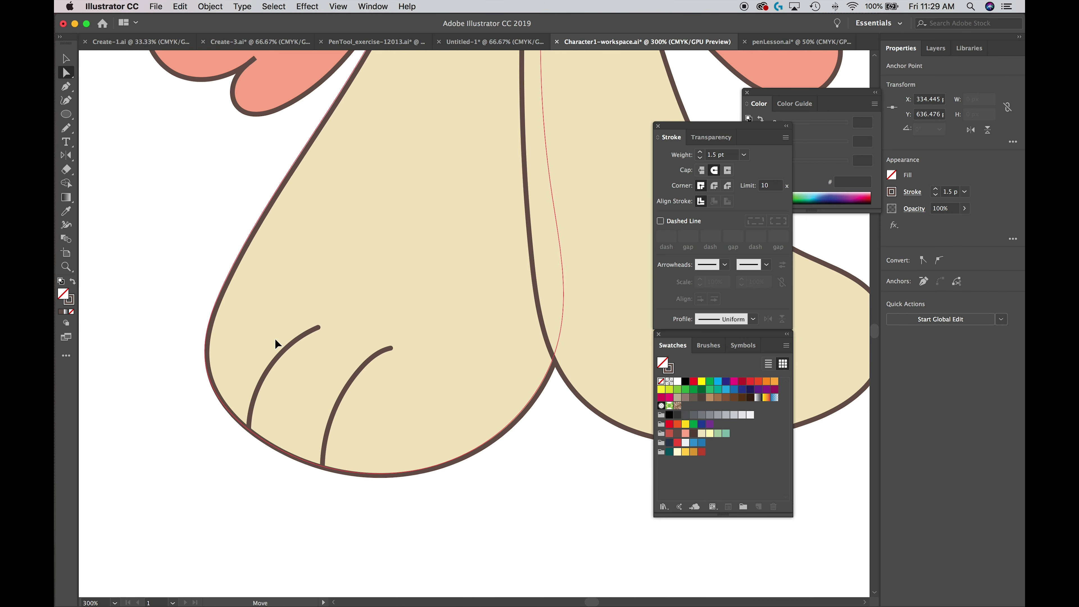
left_click(275, 339)
key("super+z")
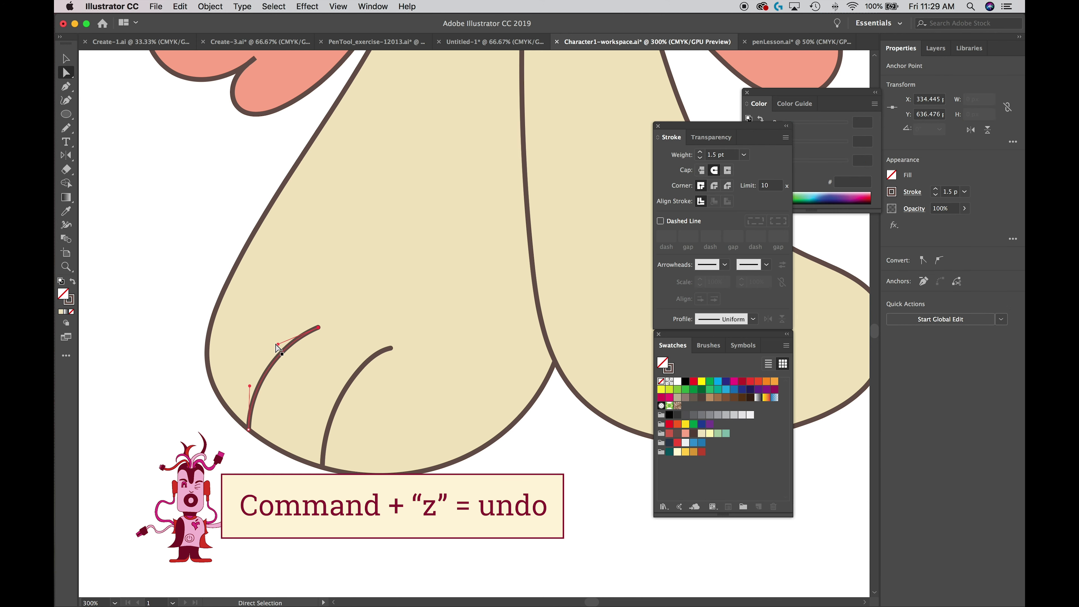
left_click_drag(278, 344, 269, 339)
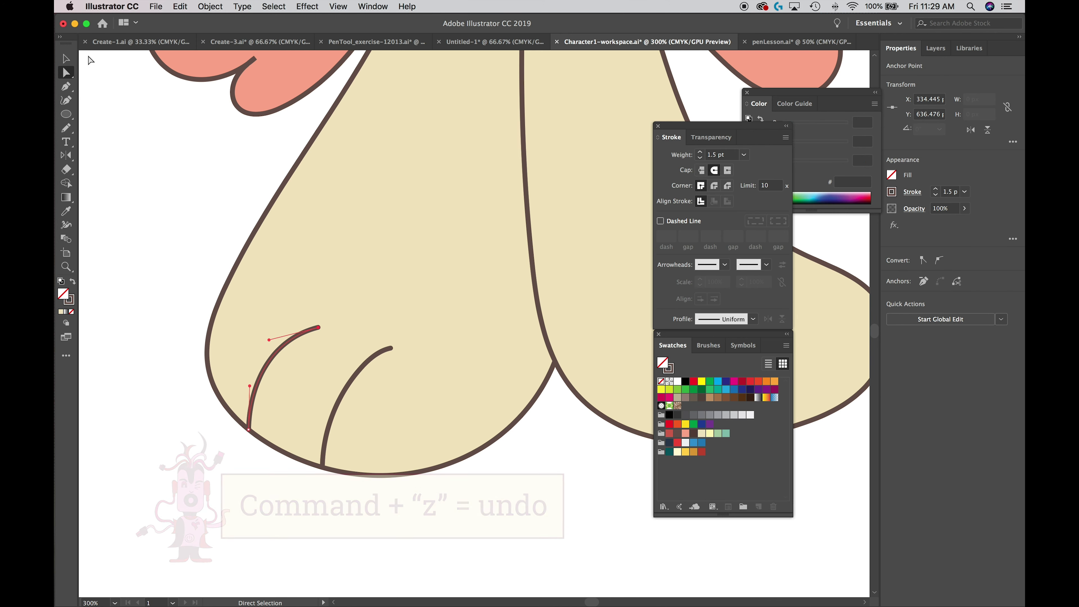
left_click(65, 58)
left_click(140, 166)
Draw two curved toe lines with the Pencil tool on the character's other foot
key("space")
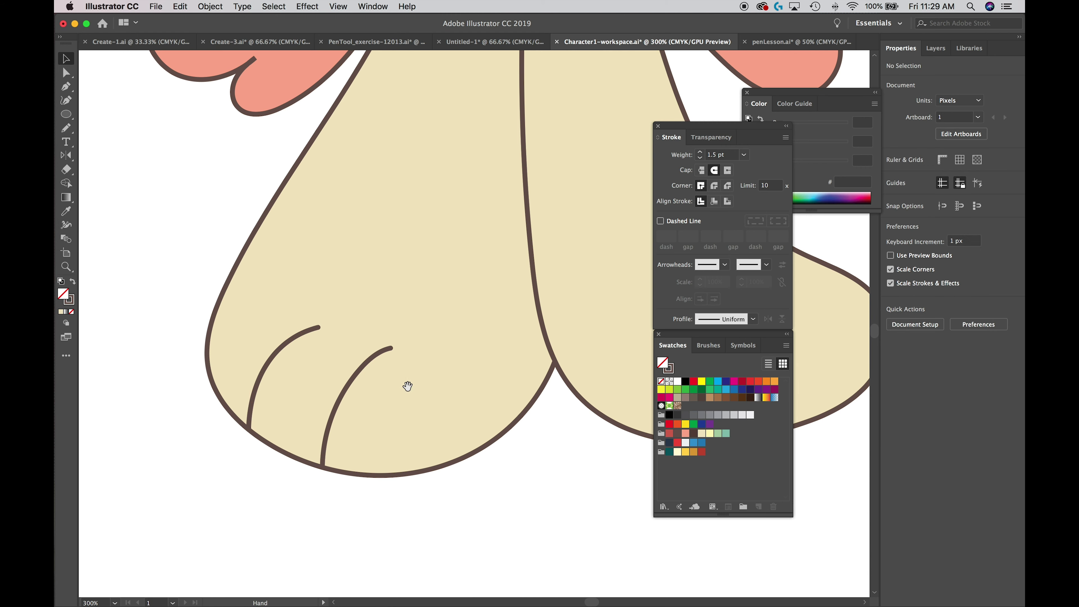
left_click_drag(564, 463, 277, 479)
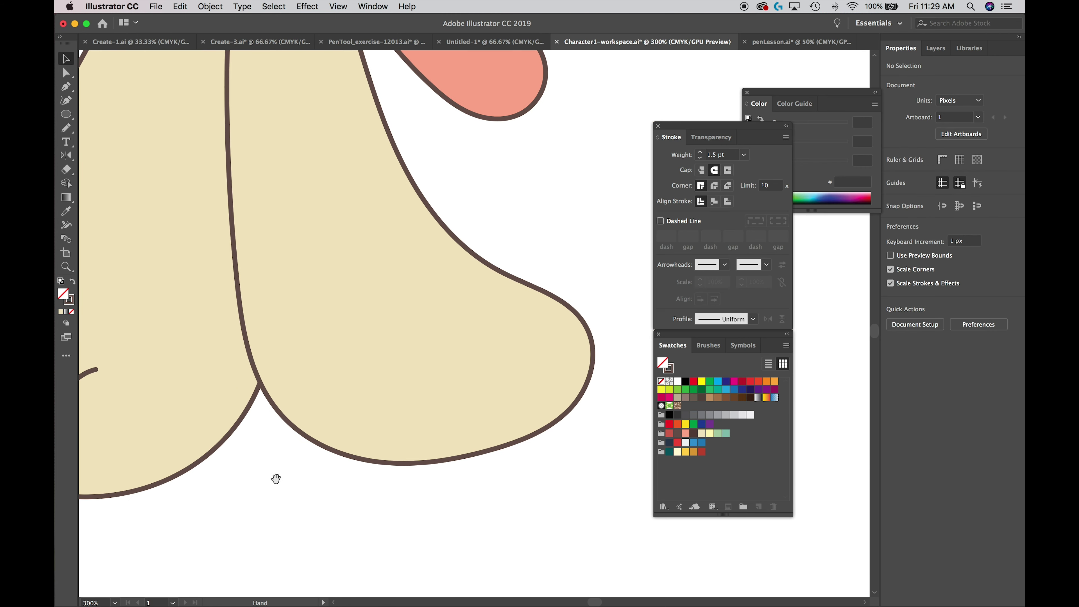
key("n")
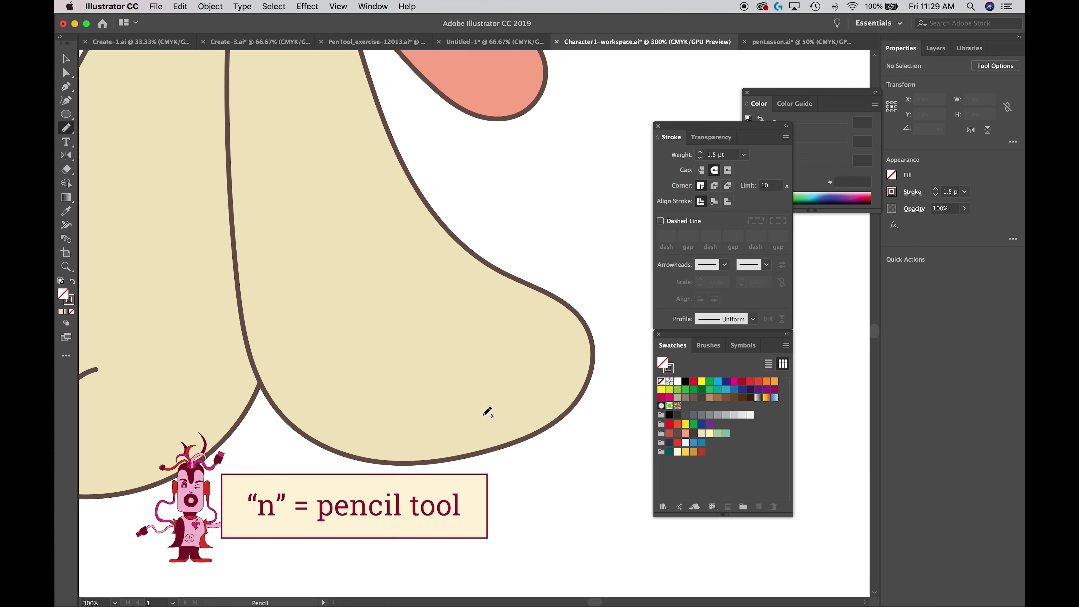
mouse_move(443, 460)
left_mouse_down()
mouse_move(450, 411)
mouse_move(425, 366)
mouse_move(406, 362)
left_mouse_up()
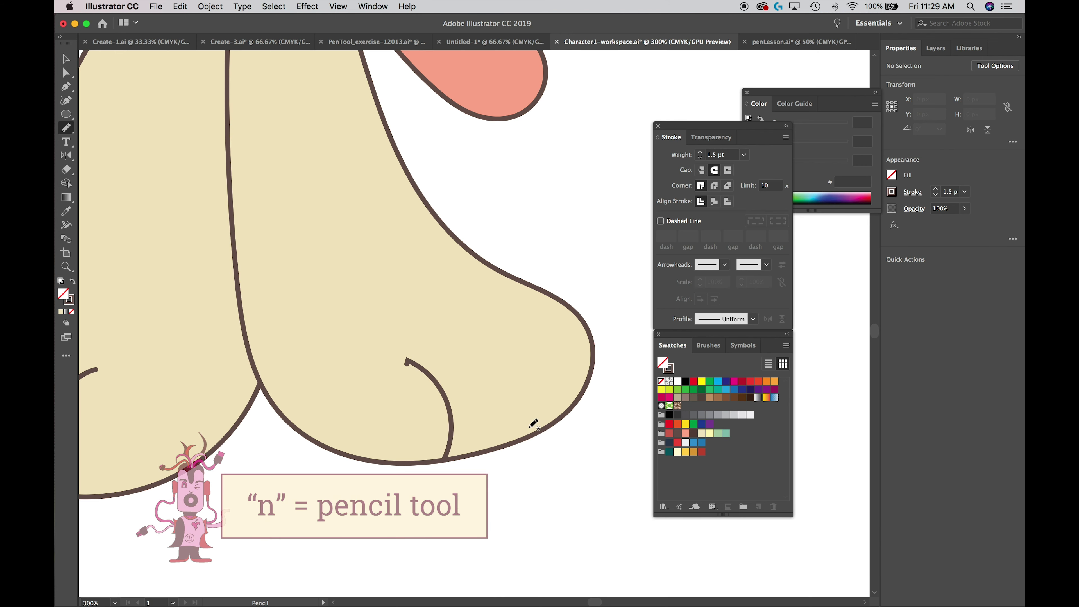
mouse_move(536, 432)
left_mouse_down()
mouse_move(526, 360)
mouse_move(473, 319)
left_mouse_up()
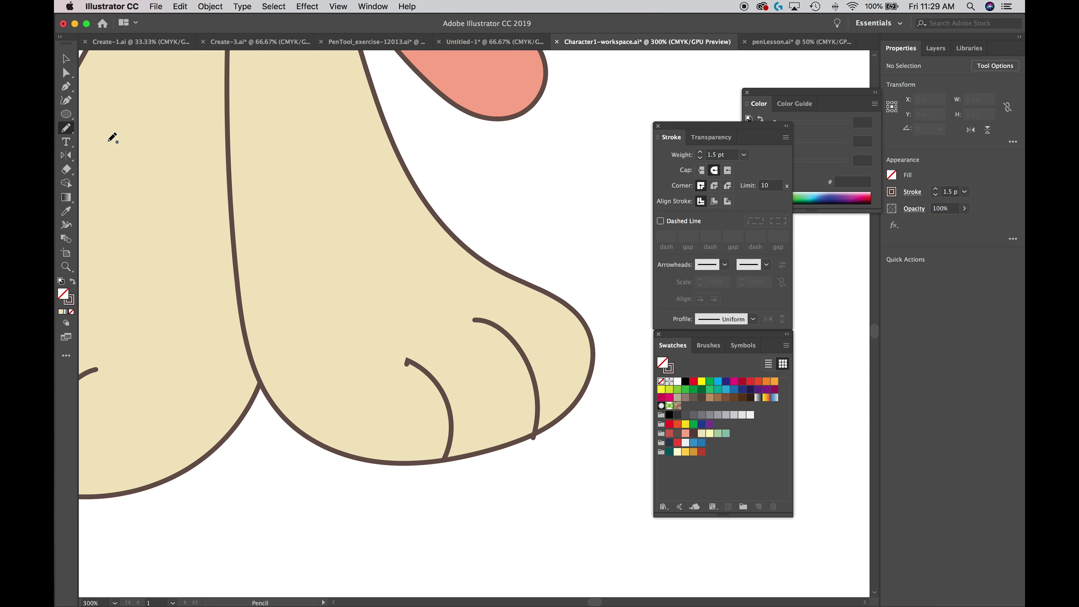
Remove the stray anchor point that forms a hook at the upper tip of this foot's inner toe line
left_click(66, 74)
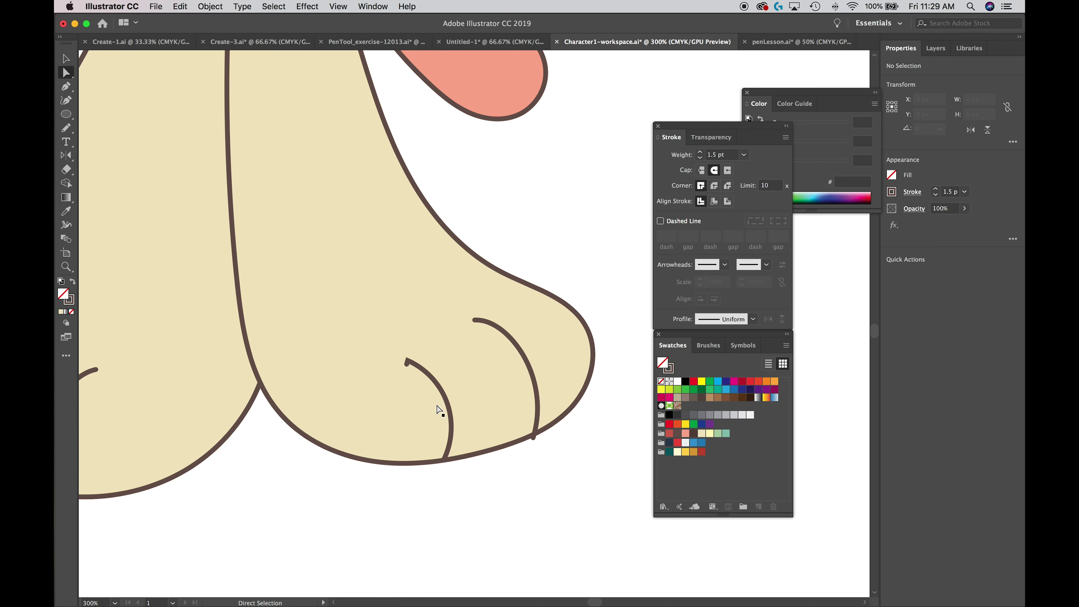
left_click(406, 363)
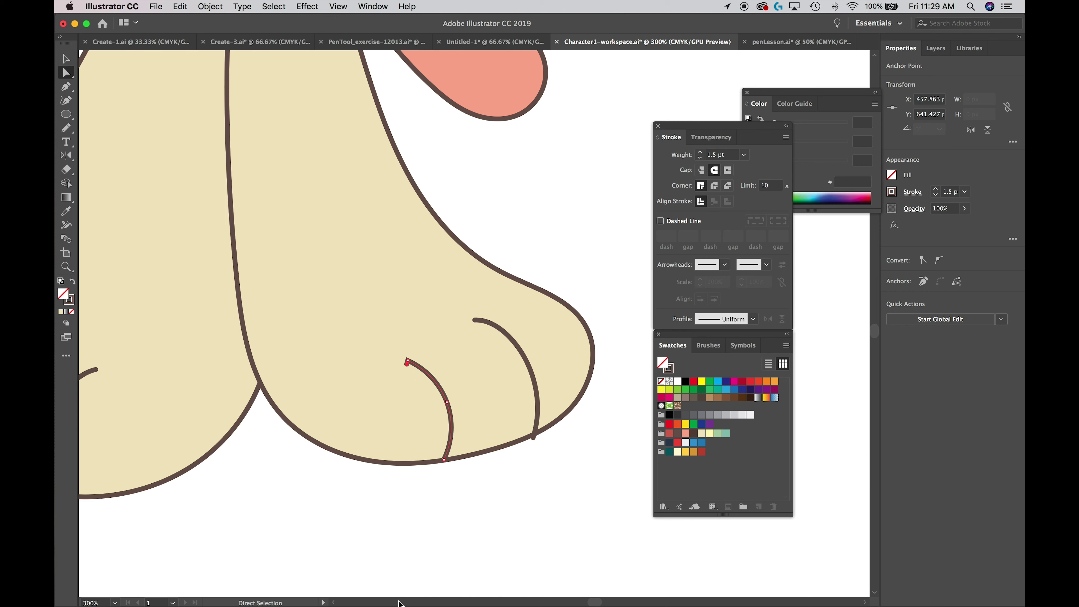
key("super+z")
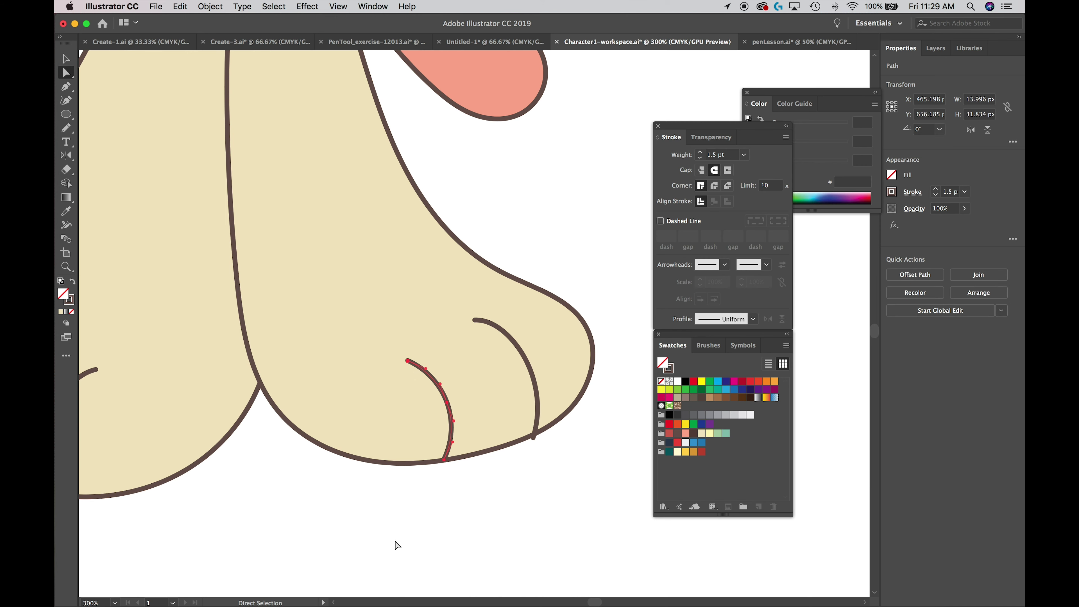
Nudge this foot's outer toe line 1 px up and 1 px left so its end meets the foot outline
left_click(66, 58)
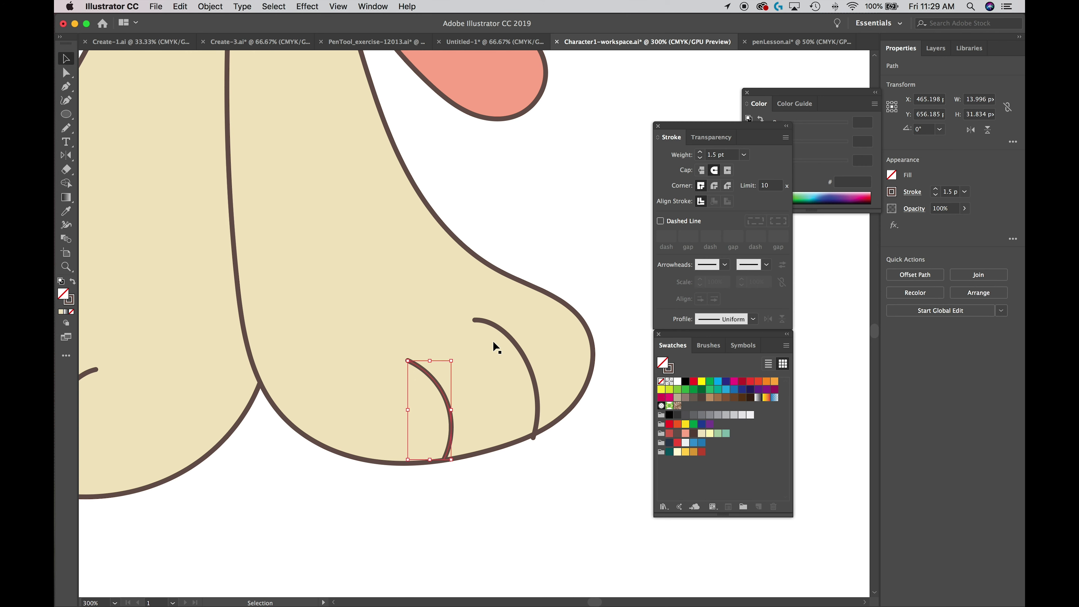
left_click(506, 336)
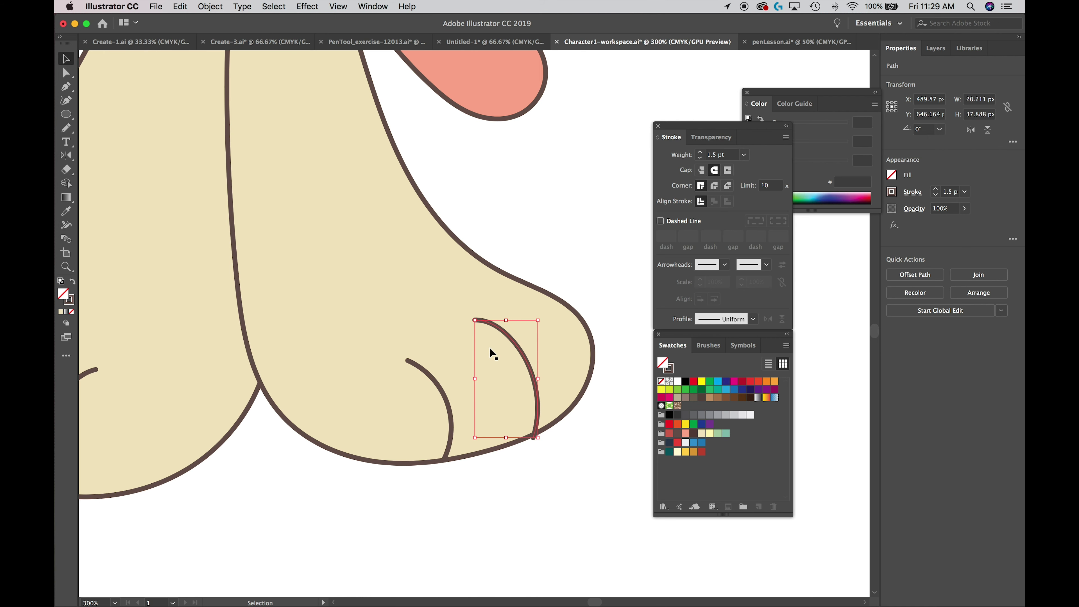
key("Up")
key("Left")
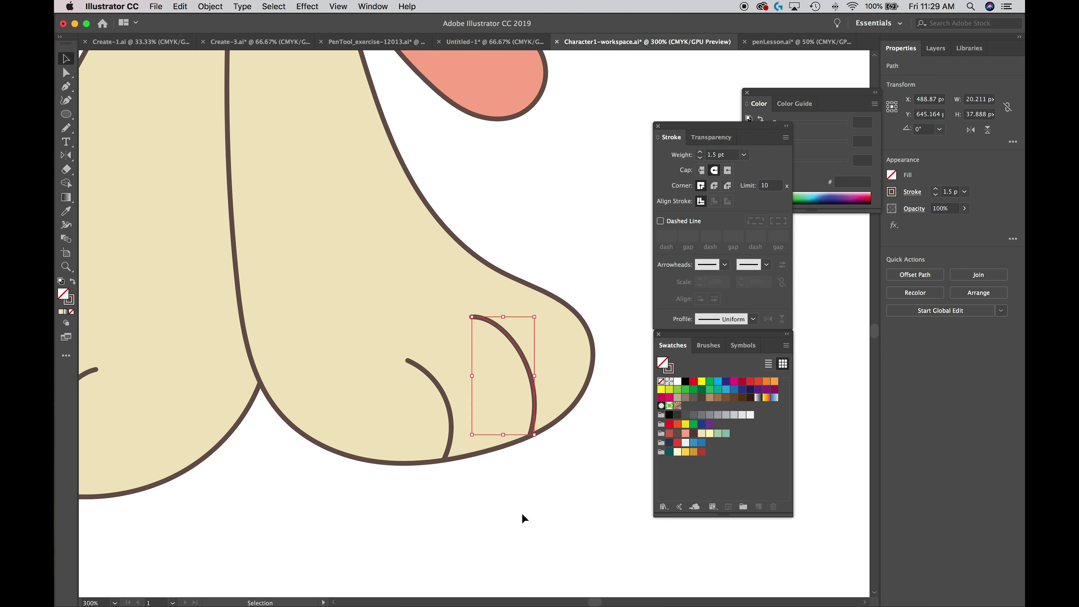
Draw a curved eyebrow line above each eye of the character on the left with the Pencil tool
left_click(522, 515)
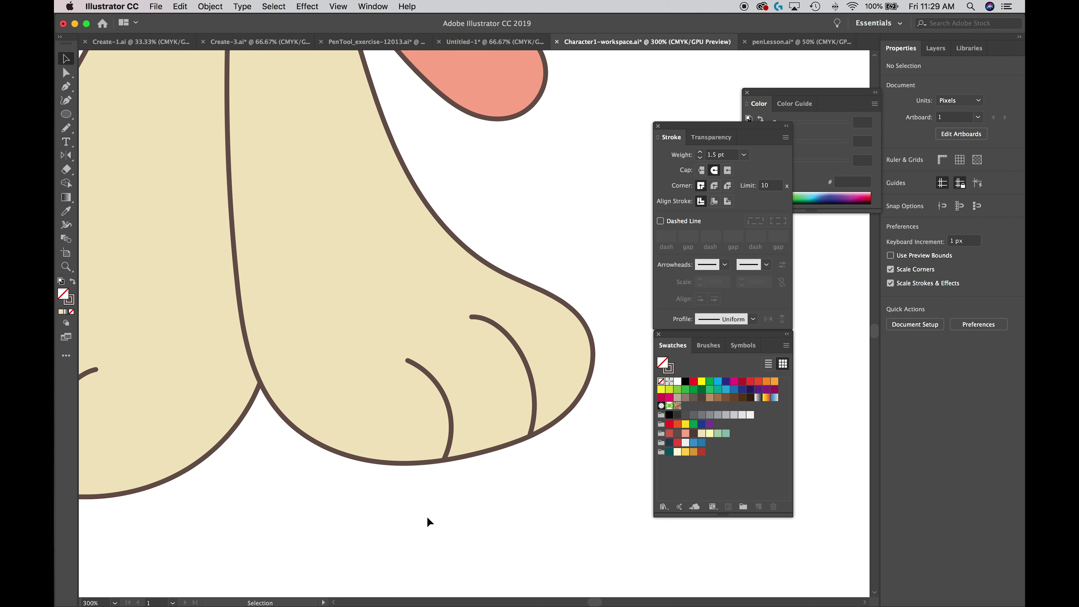
key("a")
key("super+0")
key("v")
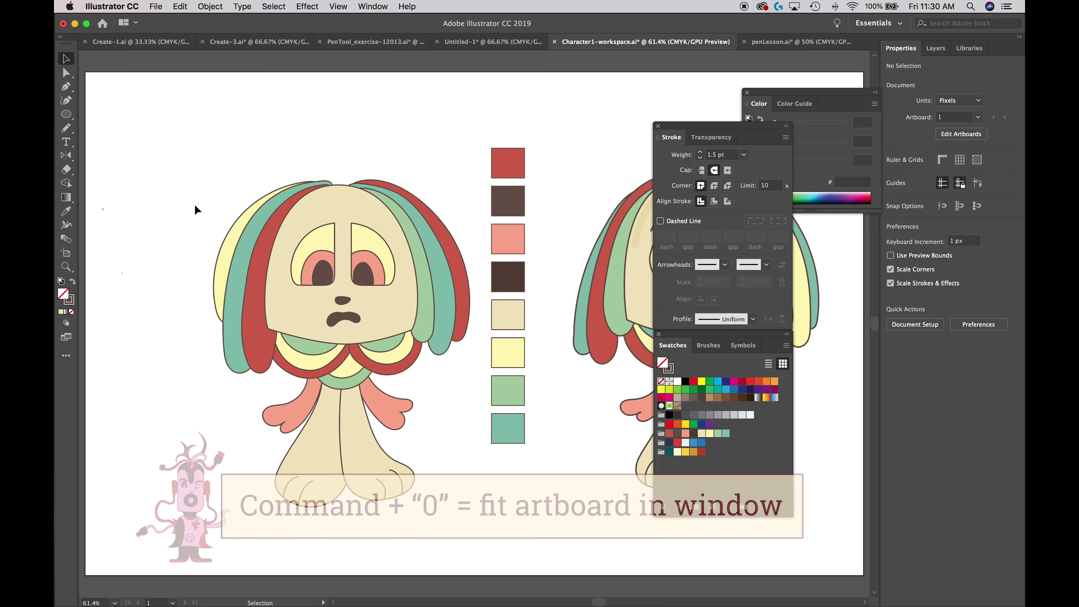
left_click(66, 127)
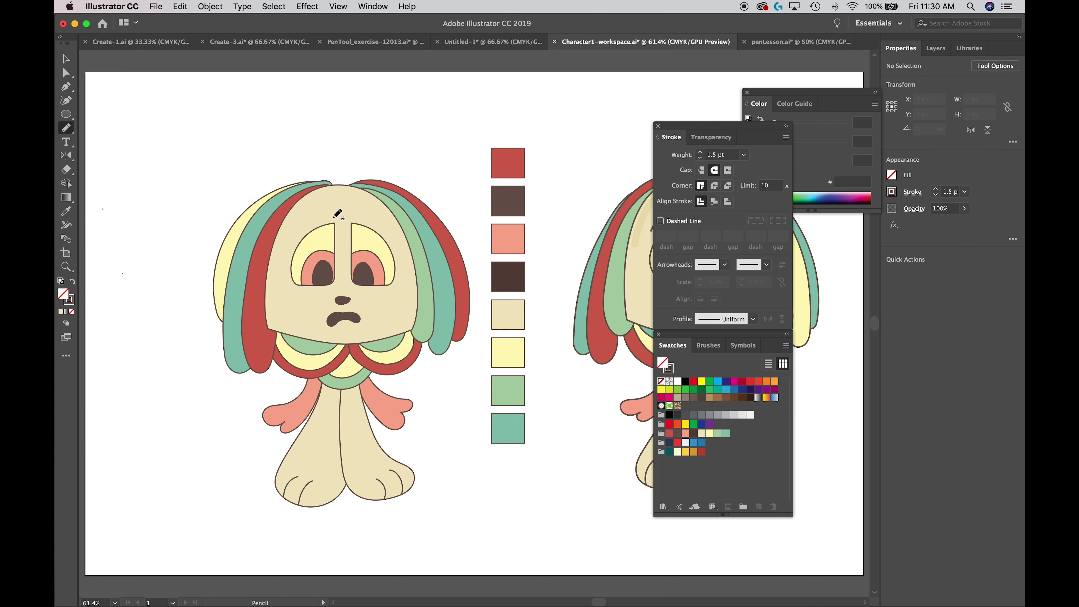
key("super+equal")
key("super+equal")
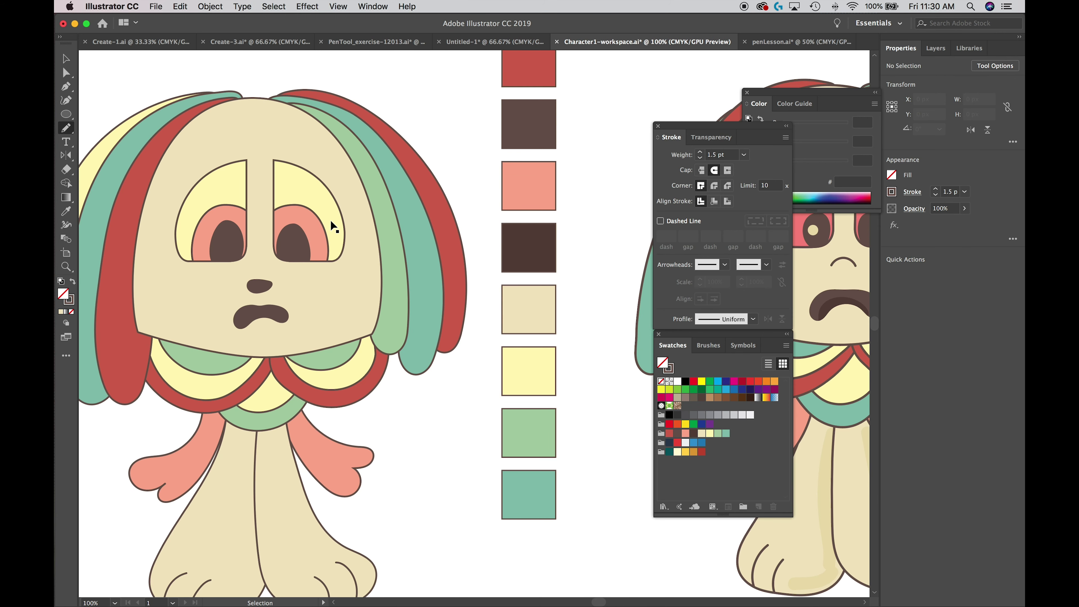
left_click_drag(259, 239, 381, 288)
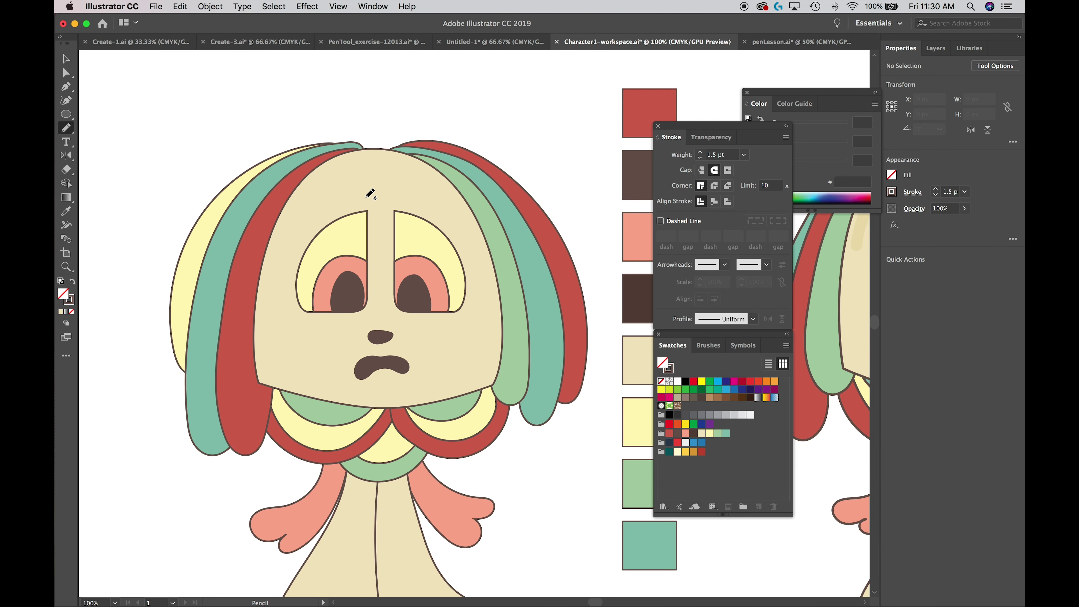
mouse_move(366, 200)
left_mouse_down()
mouse_move(339, 199)
mouse_move(314, 217)
mouse_move(286, 256)
left_mouse_up()
mouse_move(393, 198)
left_mouse_down()
mouse_move(445, 216)
mouse_move(469, 264)
left_mouse_up()
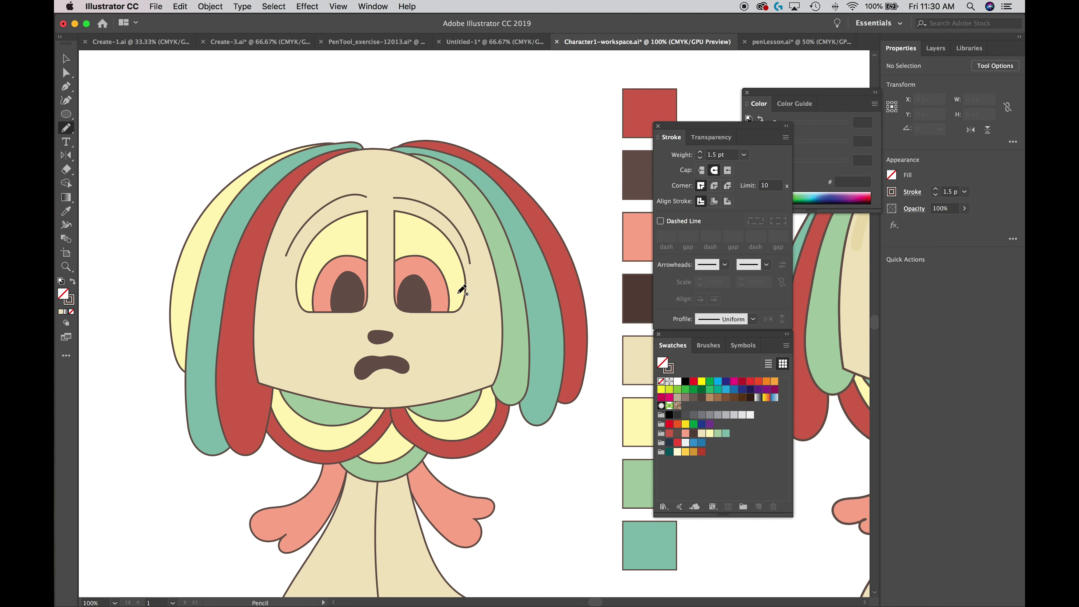
left_click(65, 73)
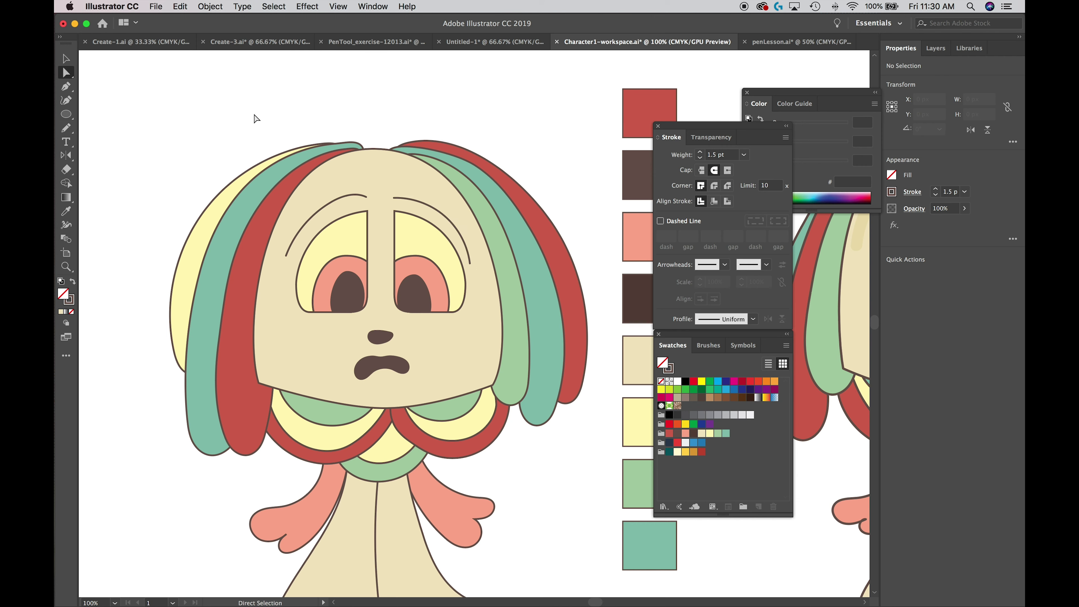
left_click(366, 196)
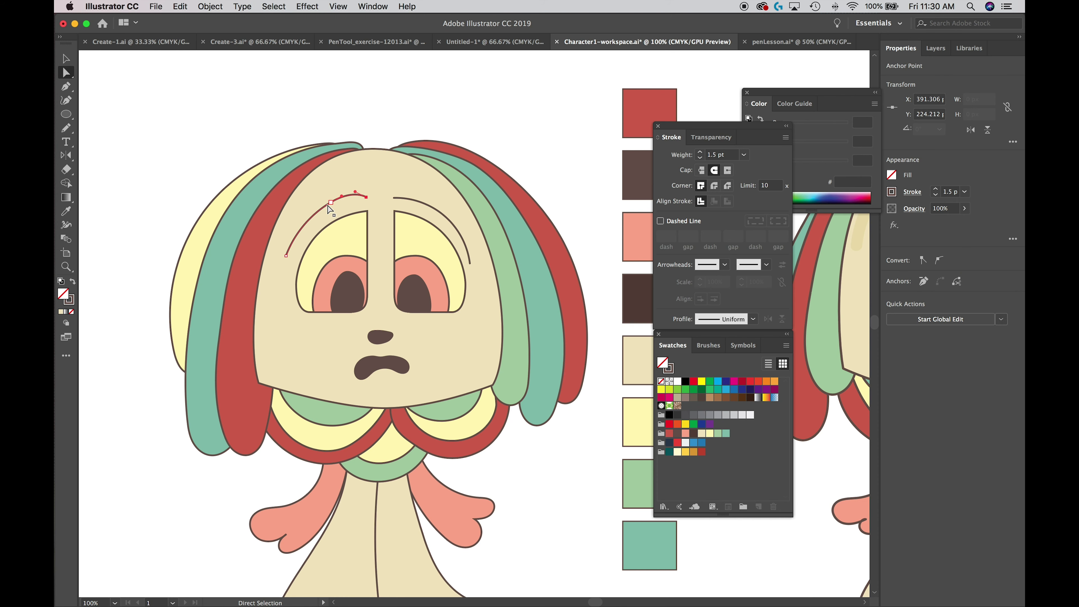
left_click(66, 58)
left_click(124, 105)
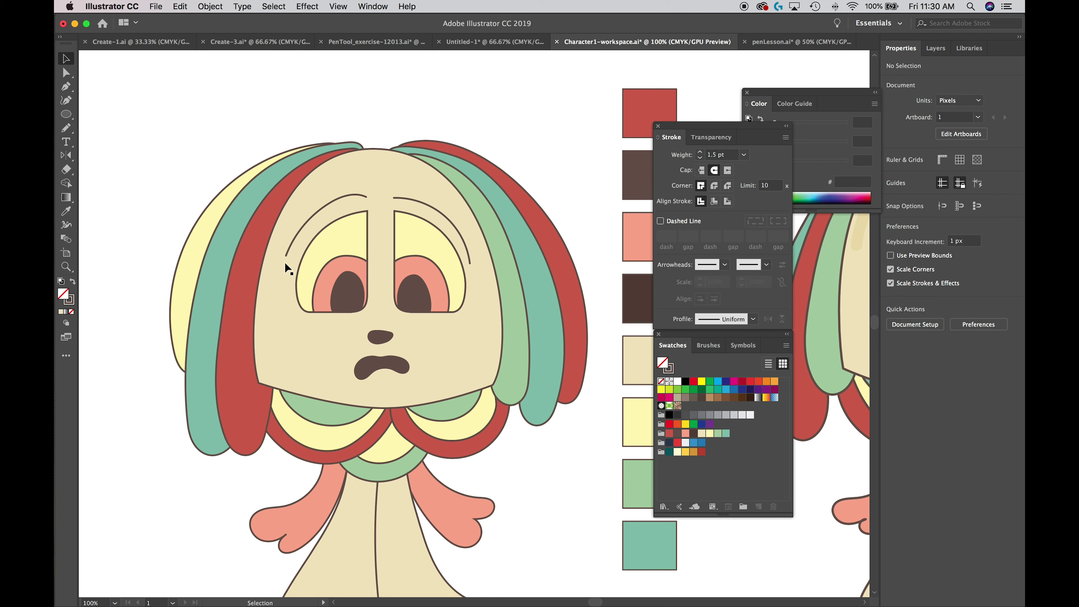
Widen the inner end of the left eyebrow to about 5.48 pt with the Width tool, leaving its outer end tapered
left_click(304, 223)
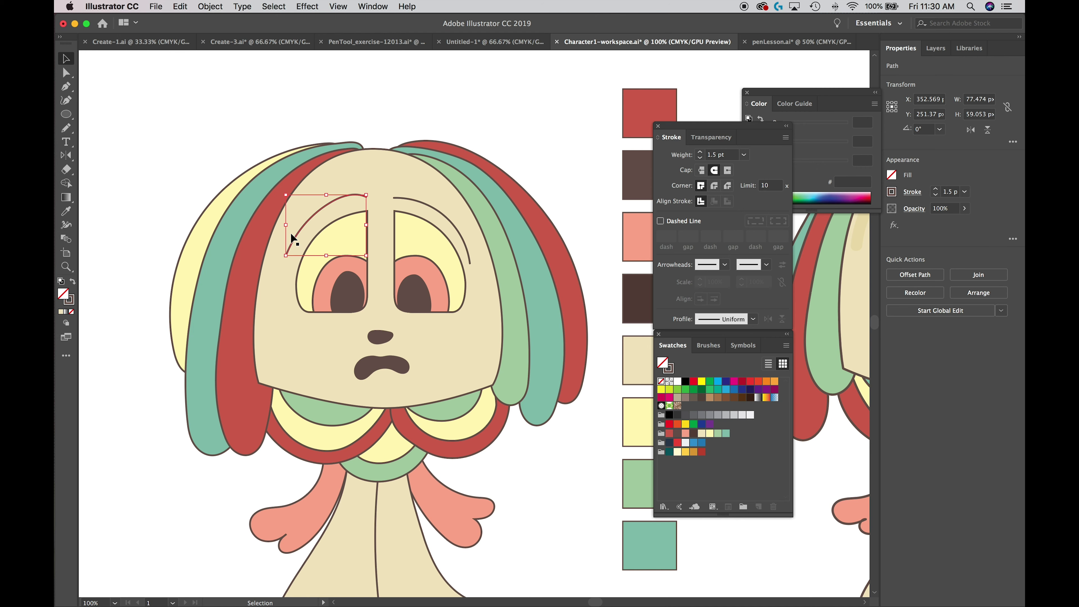
key("super+equal")
key("super+equal")
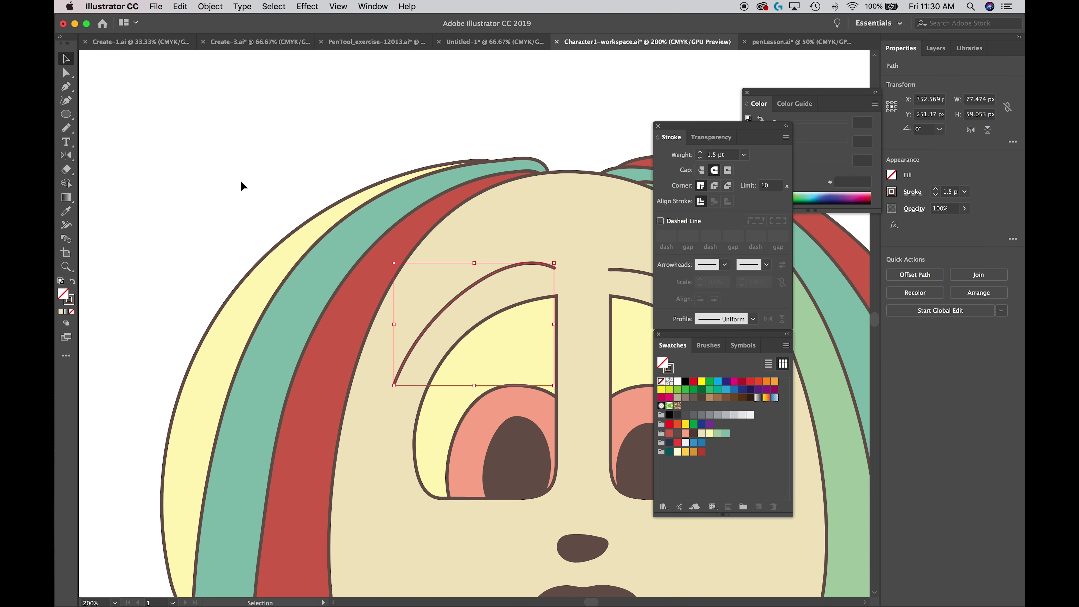
left_click_drag(208, 163, 115, 141)
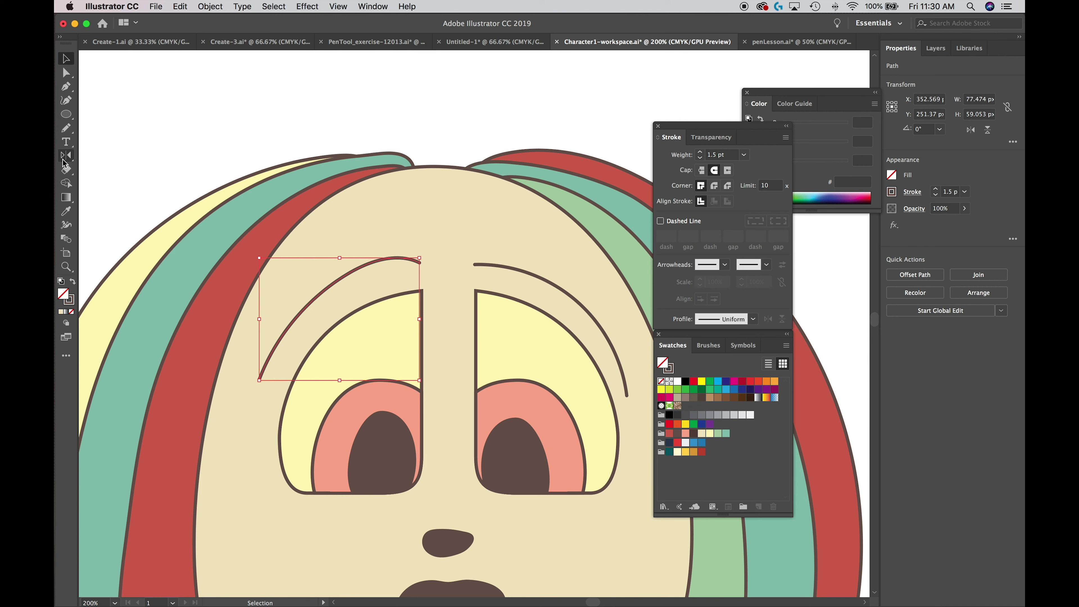
left_click(64, 226)
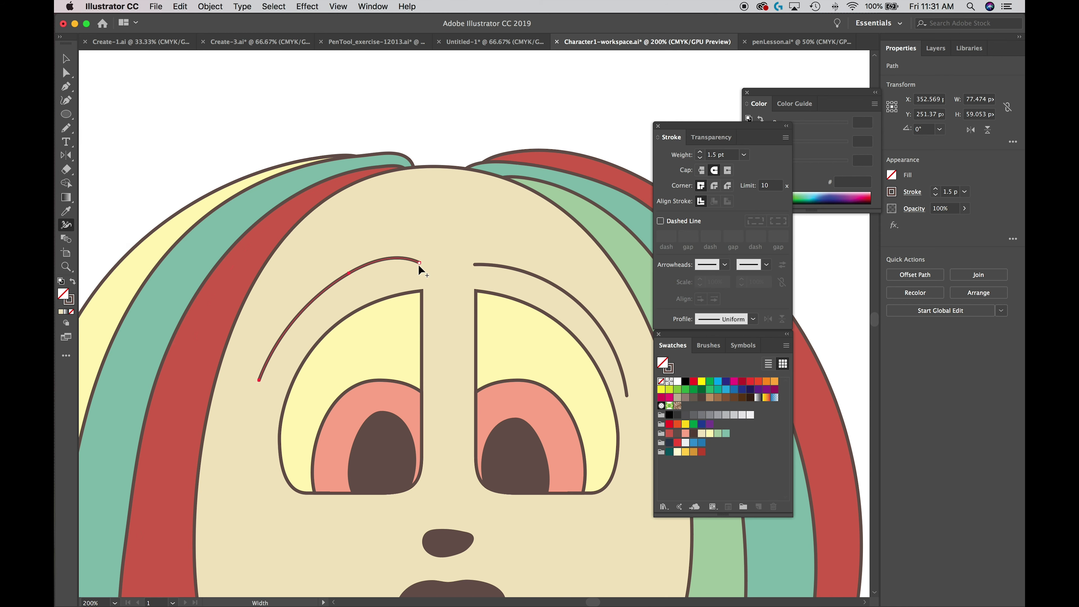
left_click_drag(418, 266, 417, 268)
left_click_drag(415, 267, 412, 268)
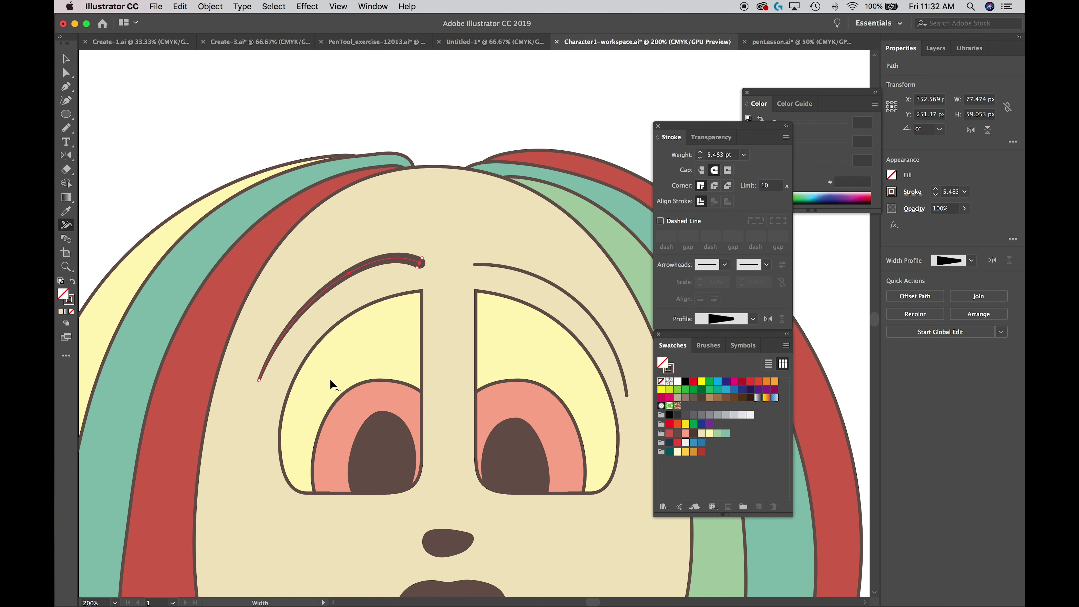
left_click(419, 264)
Widen the inner end of the right eyebrow to about 5.83 pt with the Width tool
key("super")
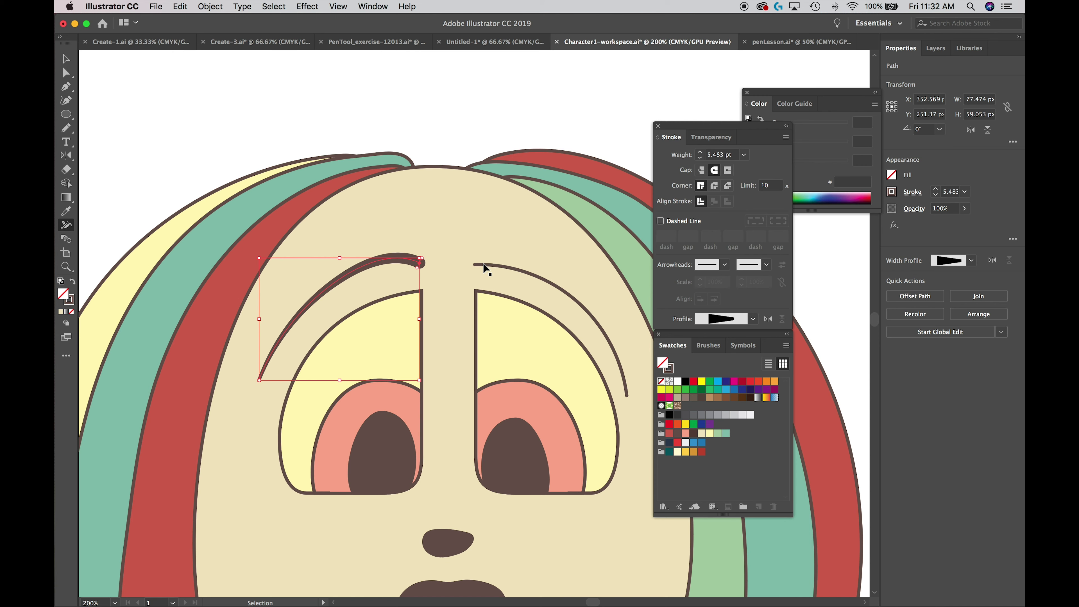
left_click(484, 264, "super")
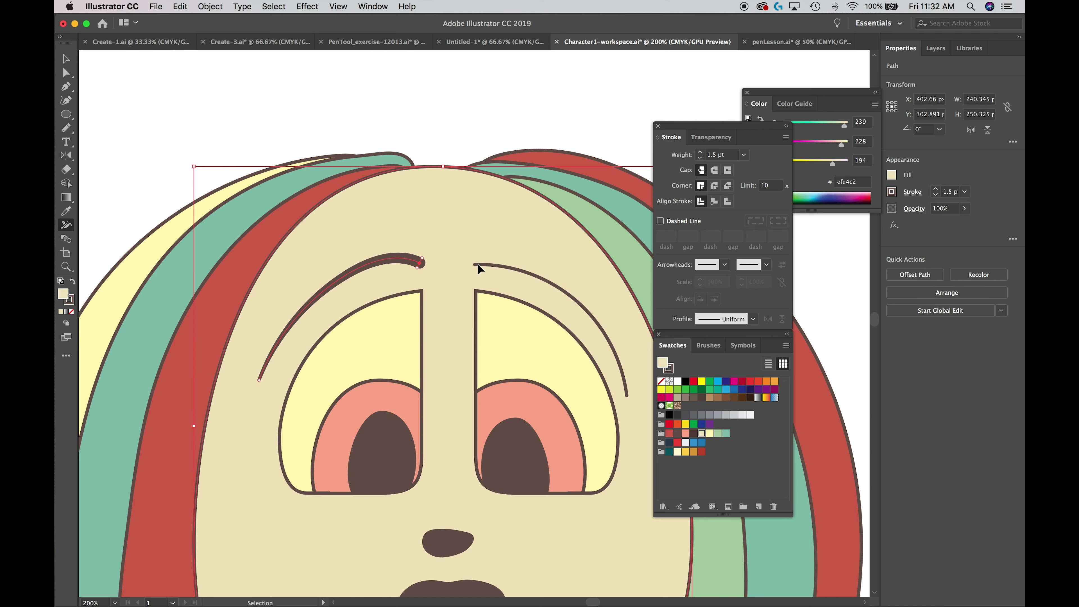
left_click(477, 263, "super")
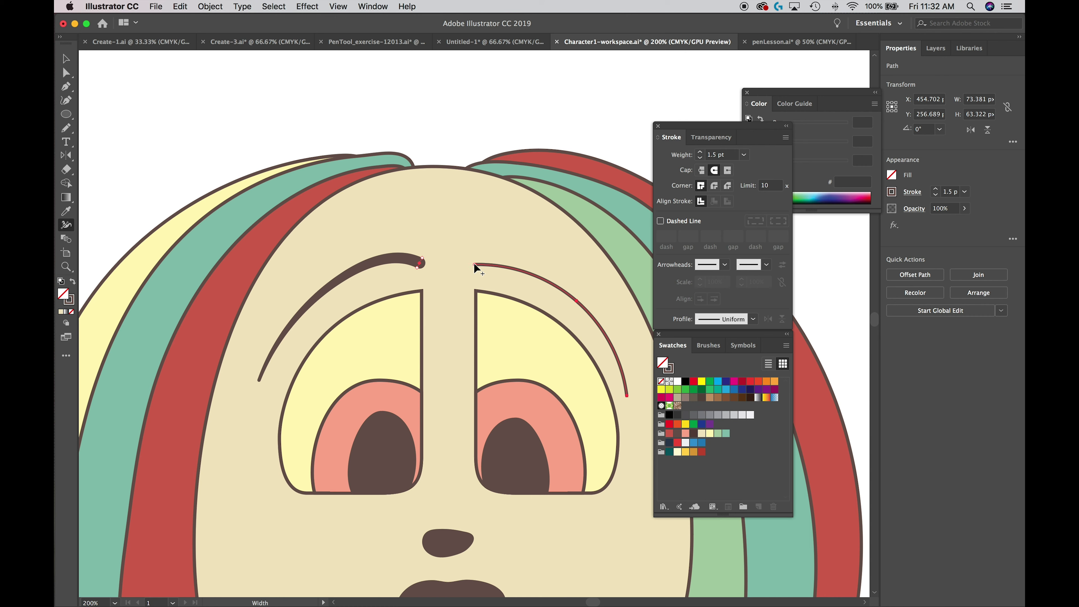
left_click_drag(475, 265, 475, 269)
left_click(474, 264)
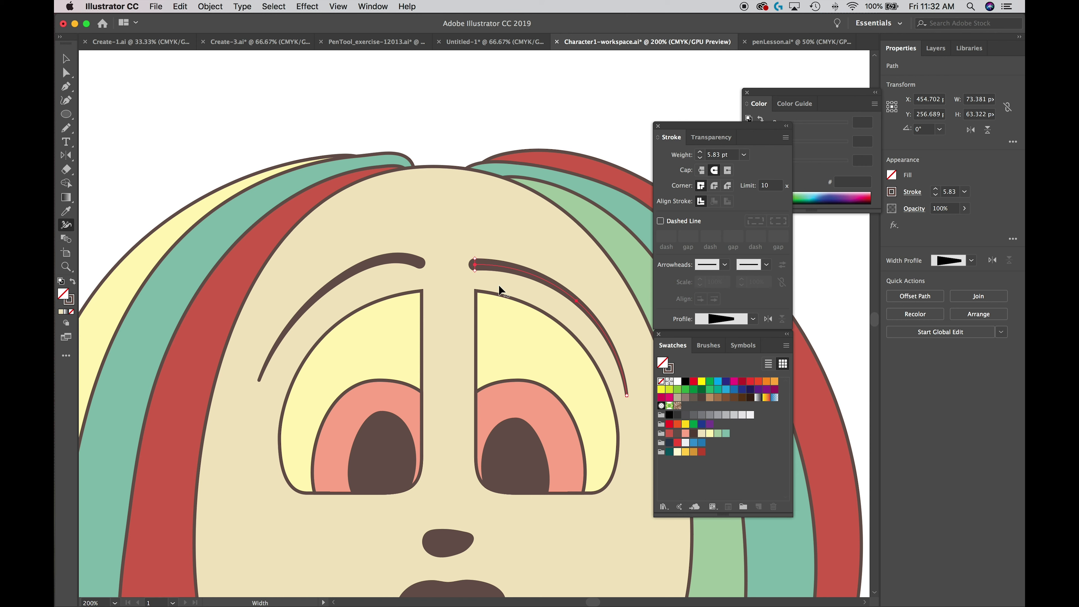
Smooth the left eyebrow's arch by shifting its inner end and middle anchor points with Direct Selection, then deselect it
key("a")
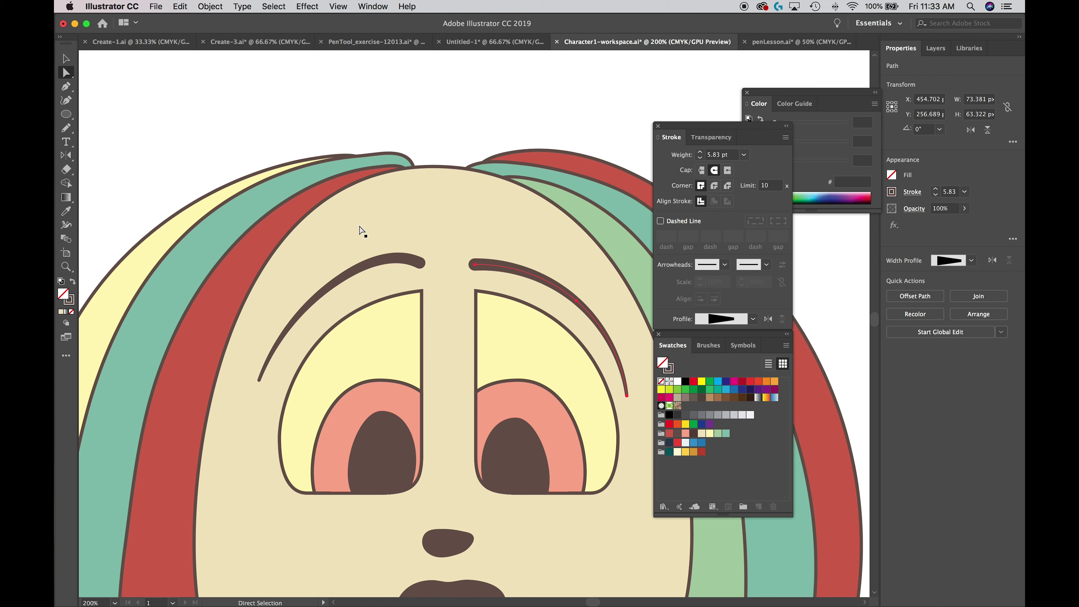
left_click(407, 267)
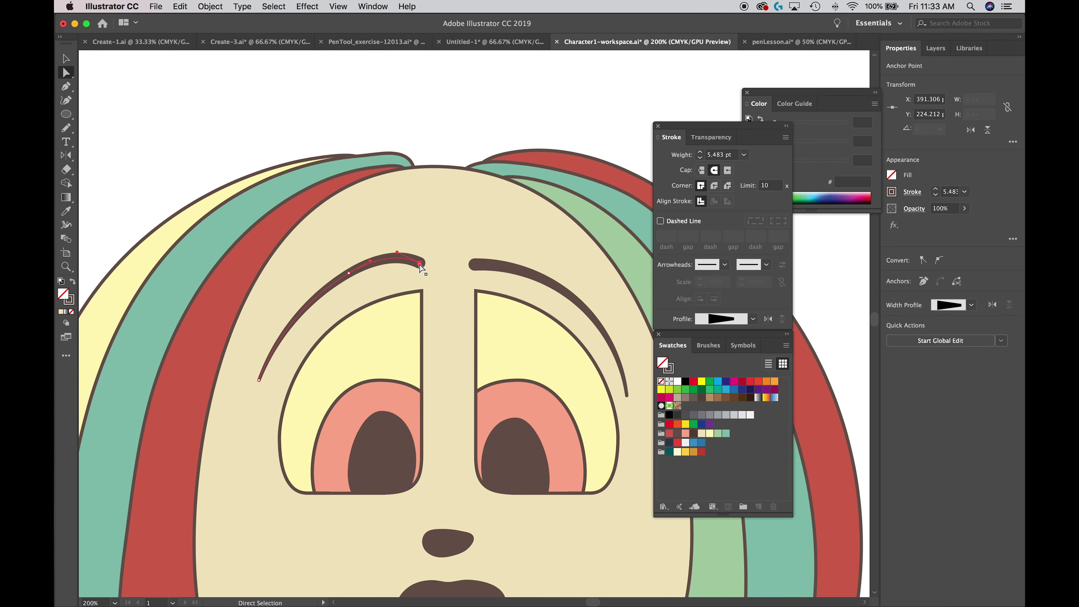
left_click_drag(420, 264, 339, 276)
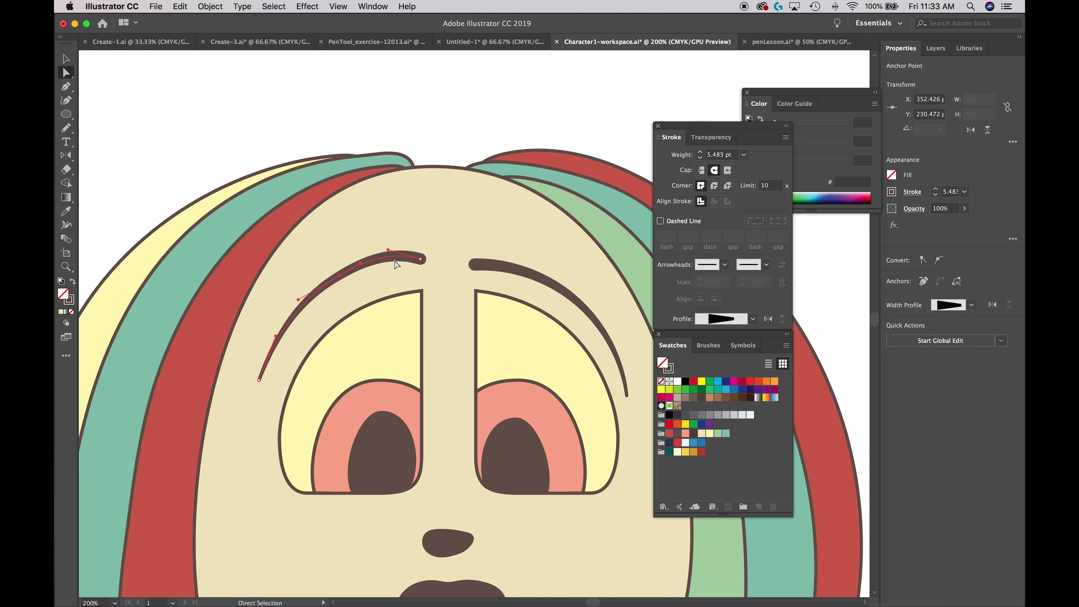
left_click(191, 117)
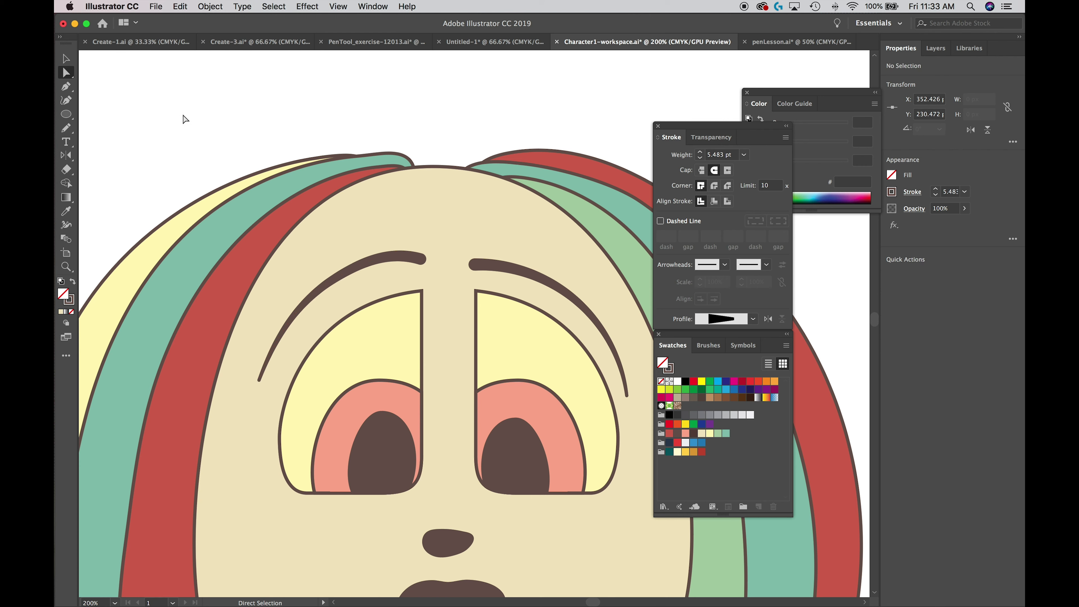
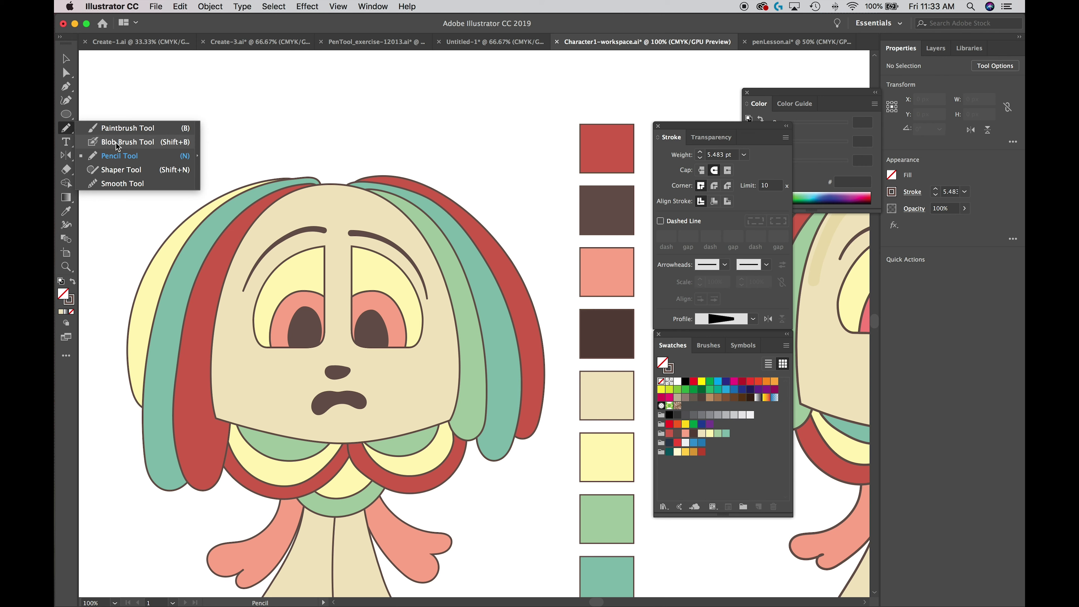
Paint a solid brown oval about 89 by 80 px with the Blob Brush in the empty area above the character
left_click(118, 143)
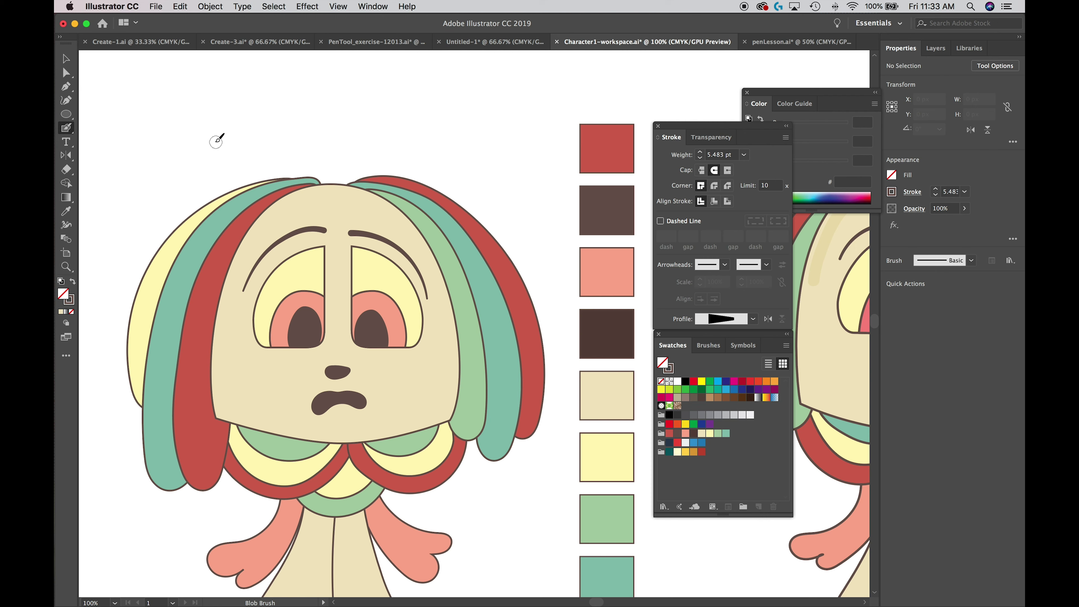
right_click(208, 127)
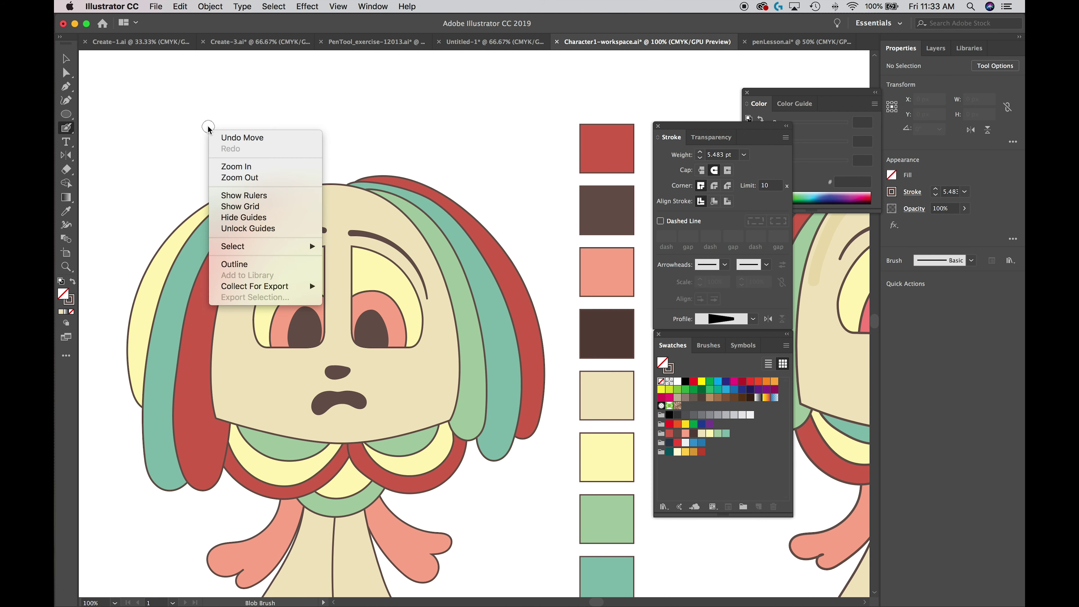
left_click(172, 106)
mouse_move(196, 97)
left_mouse_down()
mouse_move(150, 128)
mouse_move(150, 146)
mouse_move(162, 161)
mouse_move(206, 155)
mouse_move(228, 123)
mouse_move(210, 95)
mouse_move(177, 99)
mouse_move(151, 147)
mouse_move(167, 152)
mouse_move(188, 112)
mouse_move(163, 145)
mouse_move(176, 150)
mouse_move(188, 129)
mouse_move(180, 108)
mouse_move(168, 134)
mouse_move(168, 124)
mouse_move(199, 154)
mouse_move(189, 113)
mouse_move(175, 107)
mouse_move(196, 132)
mouse_move(187, 159)
mouse_move(197, 107)
mouse_move(197, 152)
mouse_move(210, 103)
mouse_move(210, 141)
left_mouse_up()
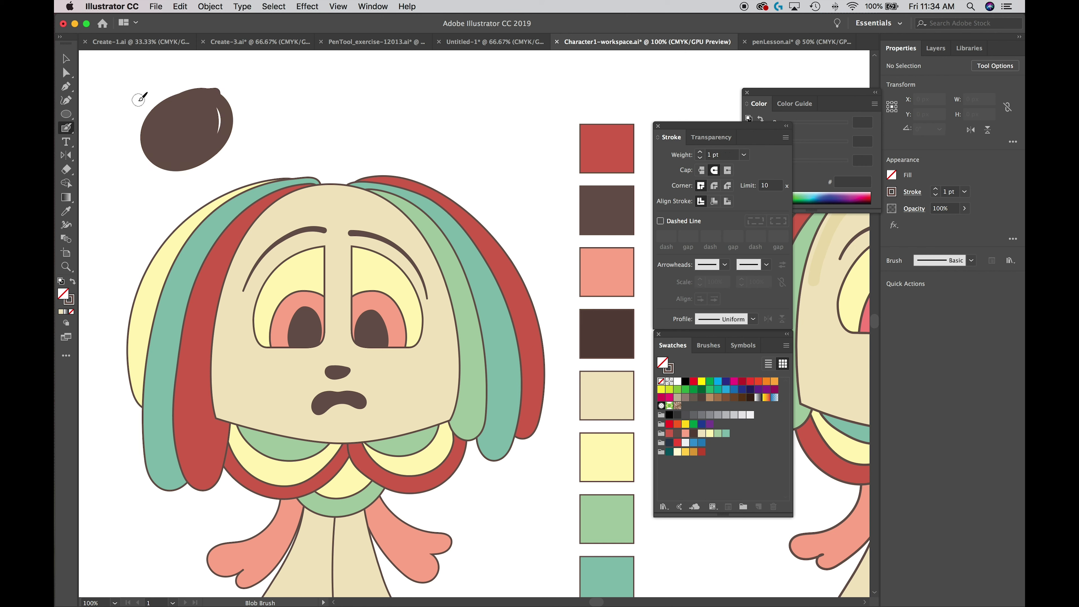
Select the painted oval and move it about 29 px left and 13 px up
left_click(64, 59)
left_click(171, 135)
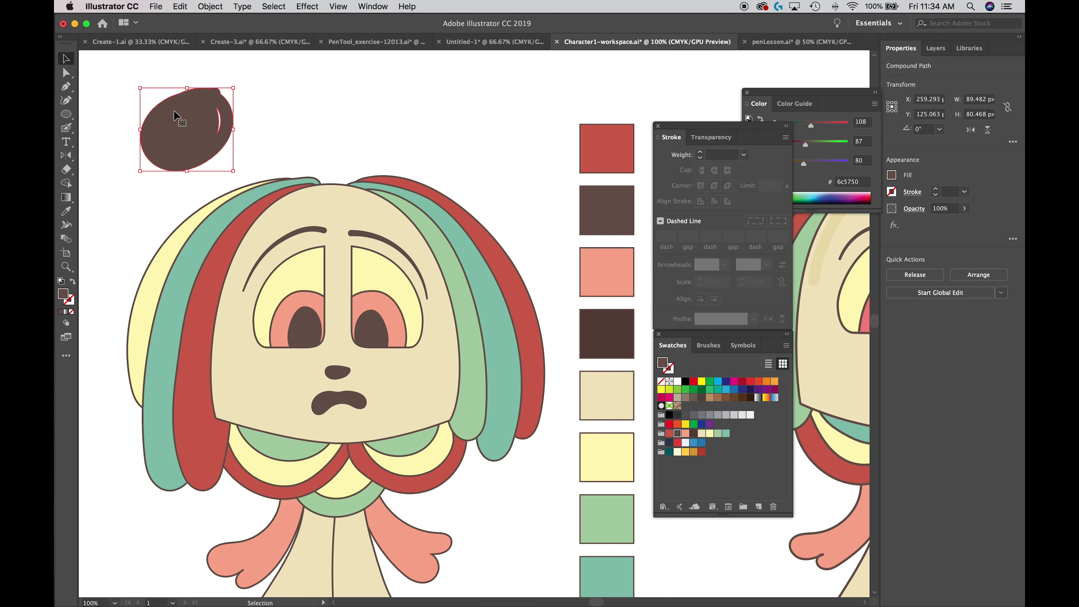
left_click(150, 79)
left_click_drag(174, 110, 143, 98)
Paint a curved diagonal Blob Brush stroke about 84 by 81 px beside the oval and select it
left_click(66, 128)
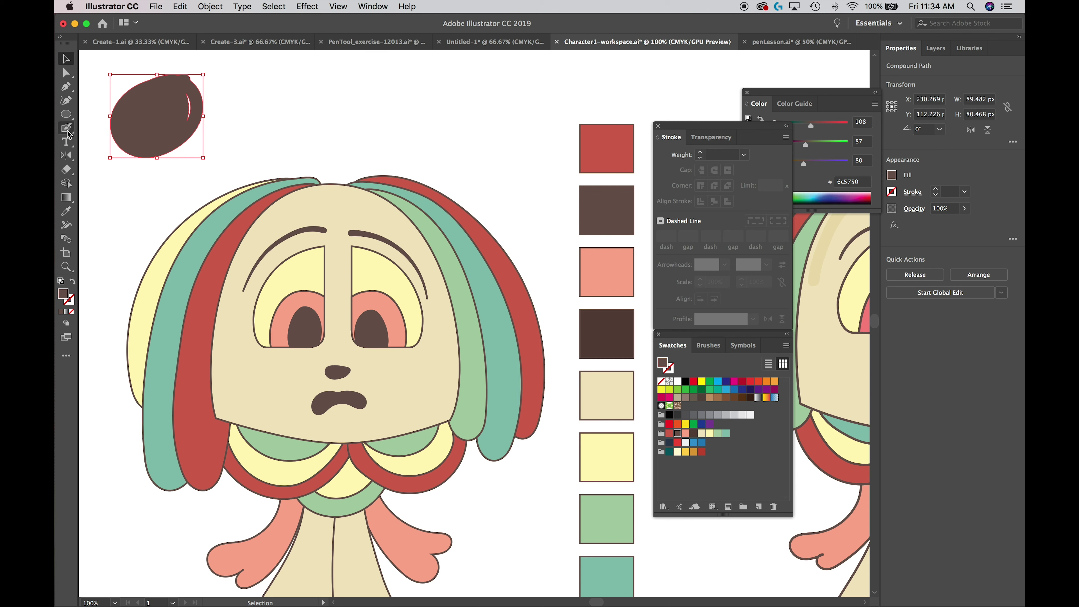
mouse_move(287, 80)
left_mouse_down()
mouse_move(244, 105)
mouse_move(208, 155)
left_mouse_up()
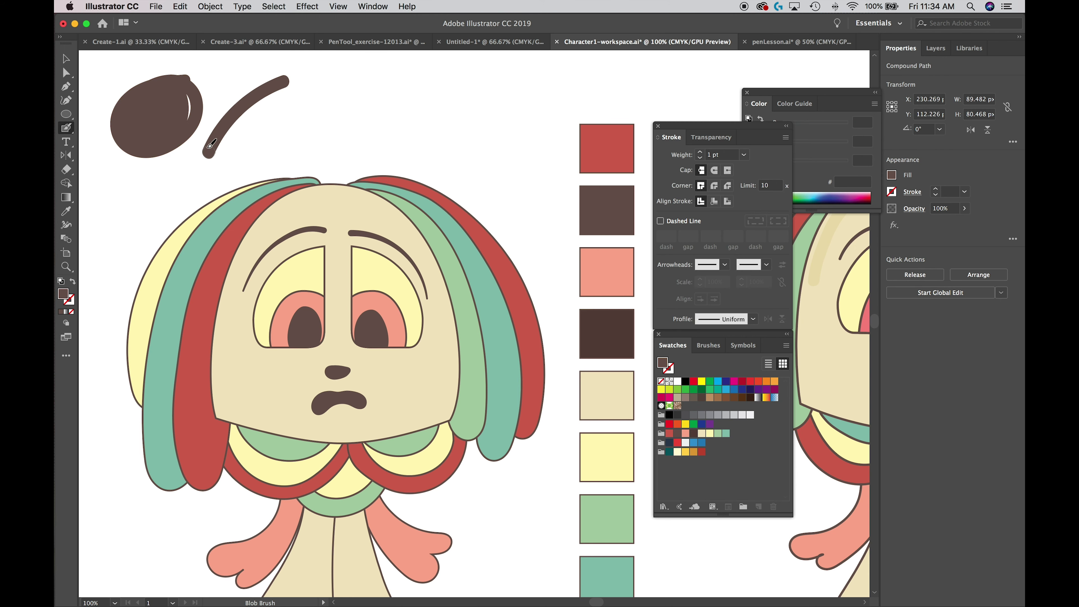
key("v")
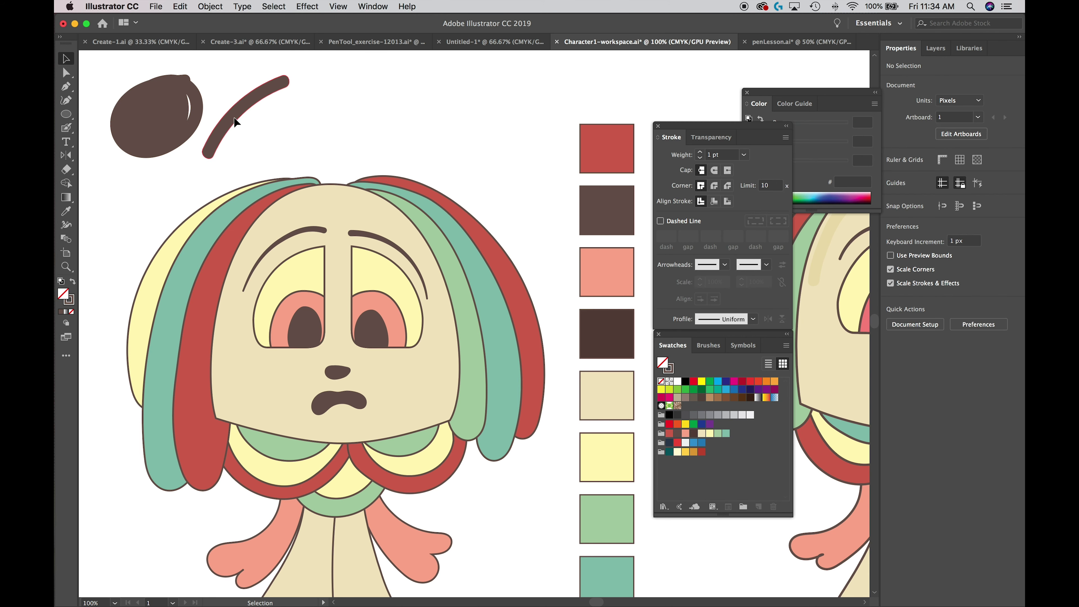
left_click(234, 118)
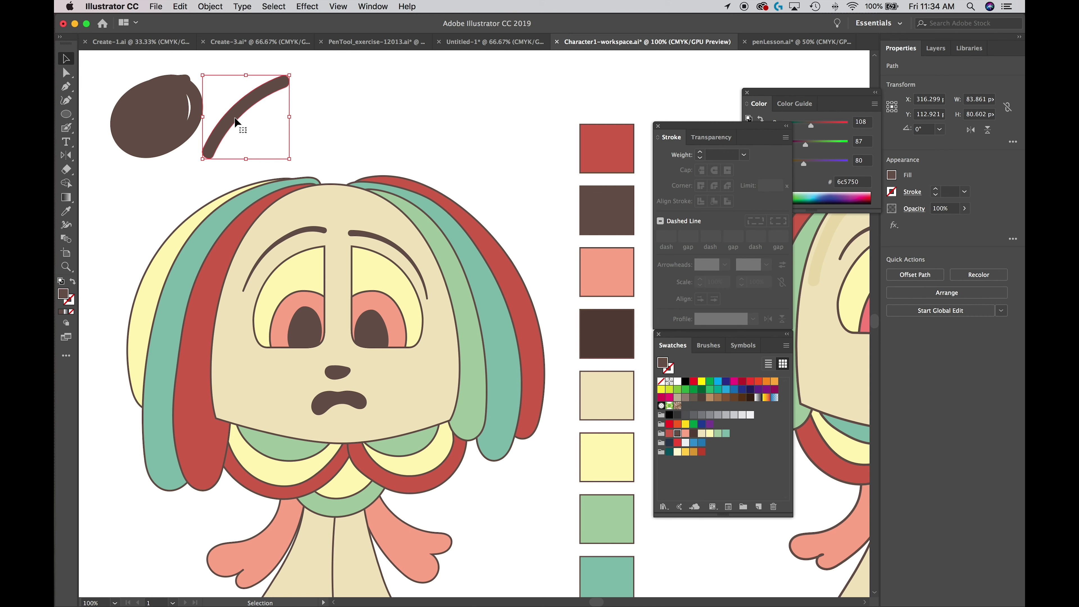
Paint a thin vertical Blob Brush stroke beside the curved one, then a thicker one next to it using an enlarged brush
left_click(70, 132)
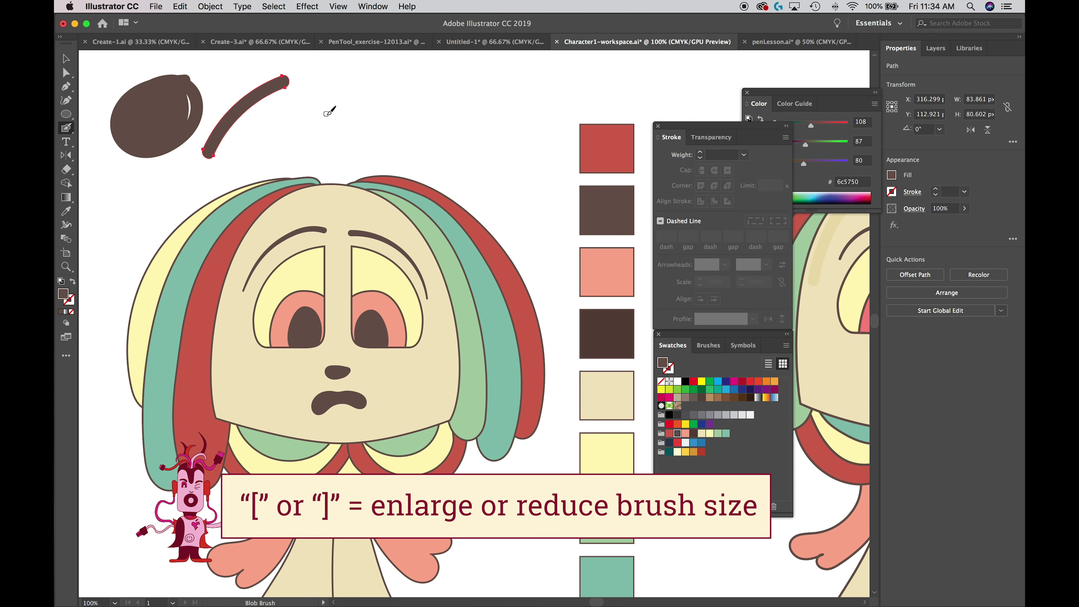
left_click_drag(320, 80, 316, 116)
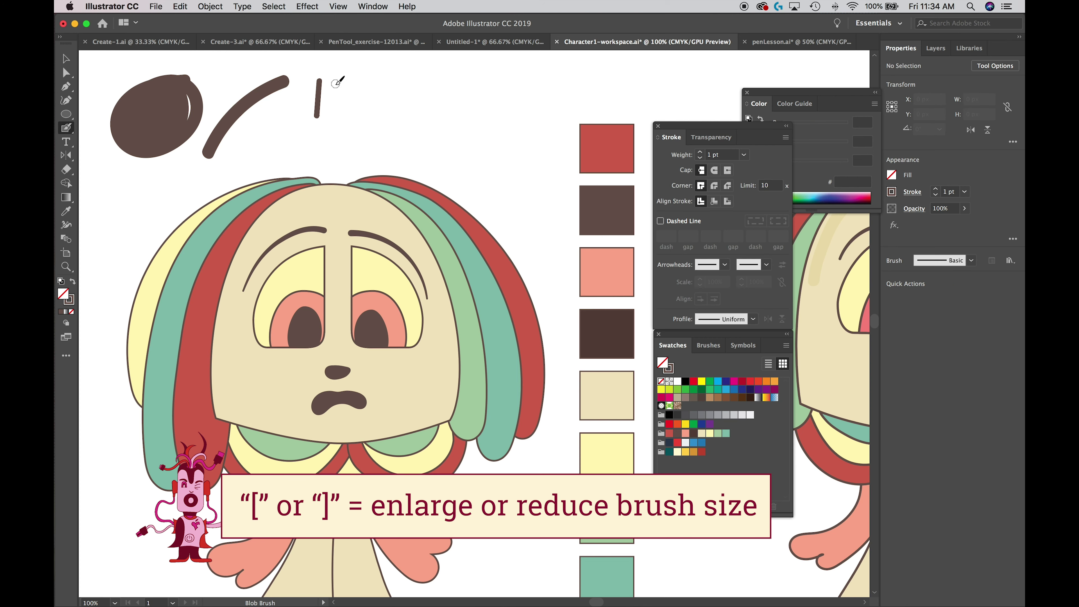
key("bracketright")
key("bracketright")
key("bracketright")
left_click_drag(338, 80, 337, 134)
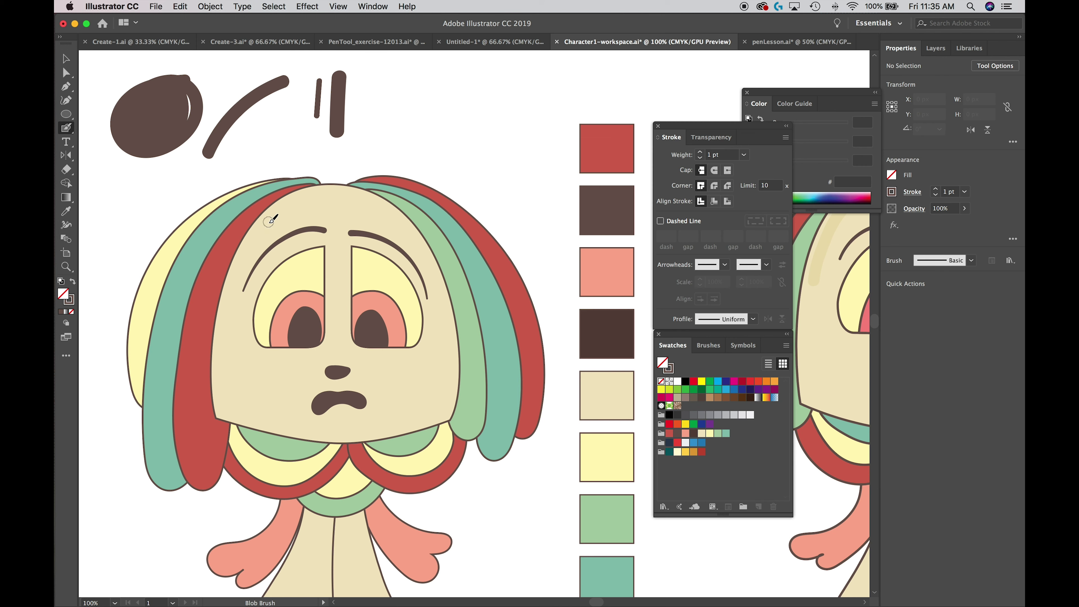
Paint a long curved Blob Brush stroke down the left side of the character's face, from the forehead to the cheek
mouse_move(280, 210)
left_mouse_down()
mouse_move(242, 270)
mouse_move(231, 364)
left_mouse_up()
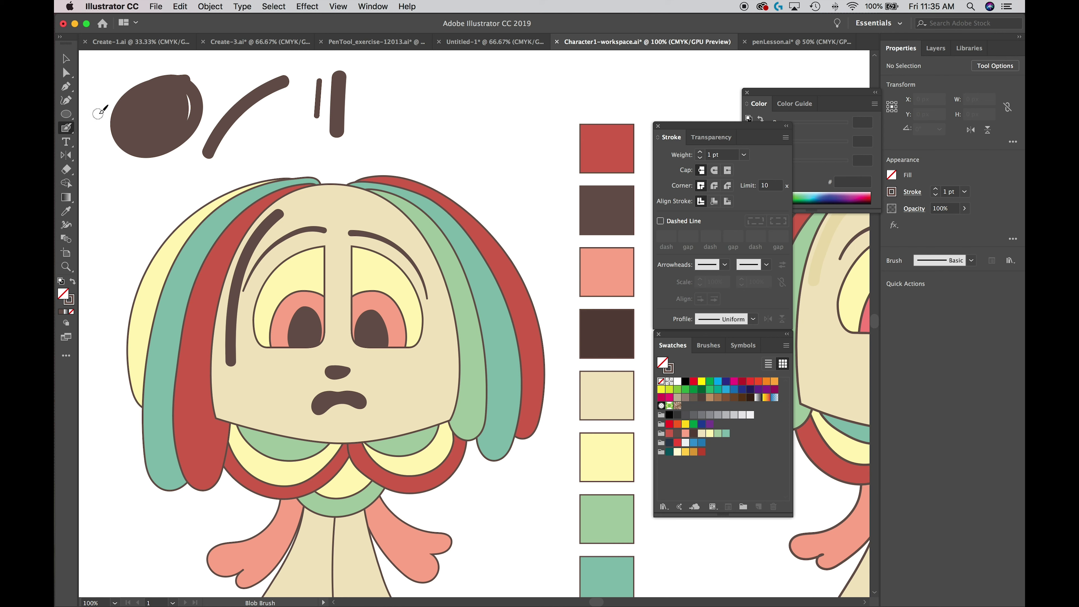
Review the Blob Brush tool options and accept them
double_click(66, 128)
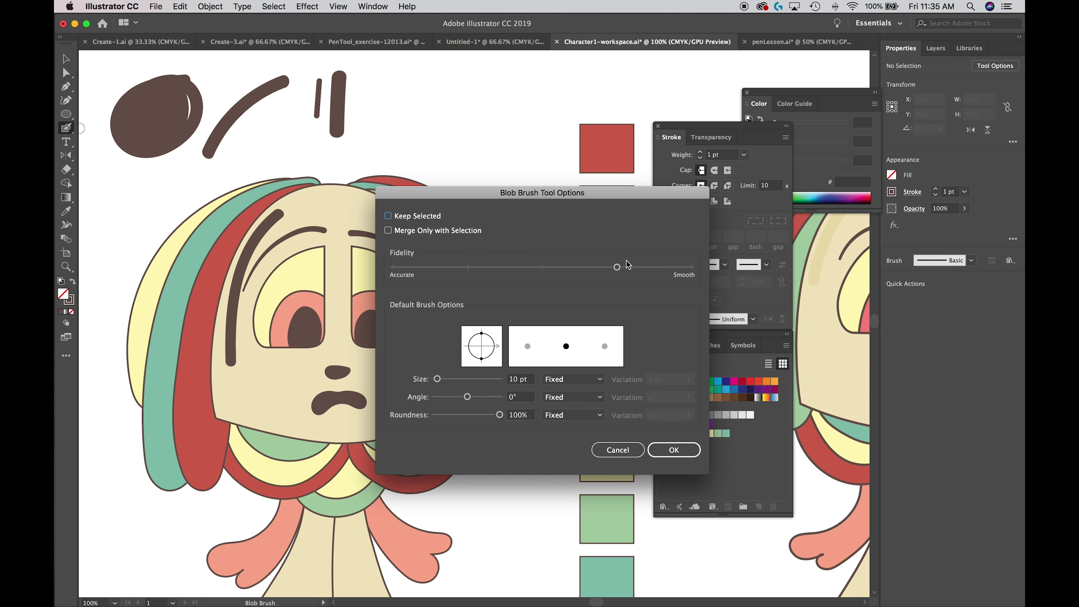
left_click(673, 449)
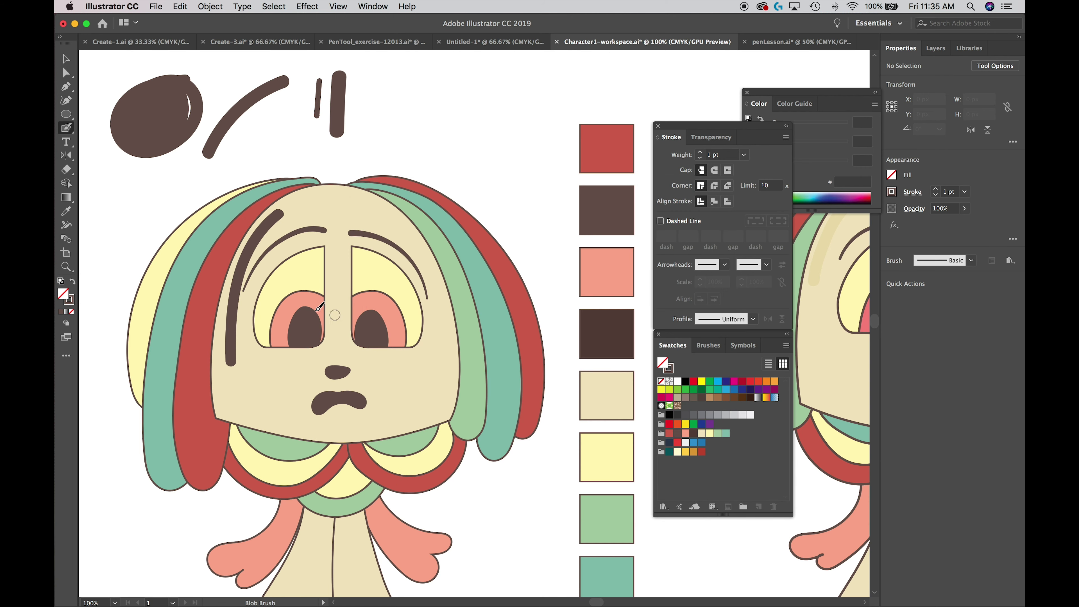
Select the long curved brush stroke on the face and fill it with the beige C=6 M=7 Y=26 K=0 swatch
left_click(66, 58)
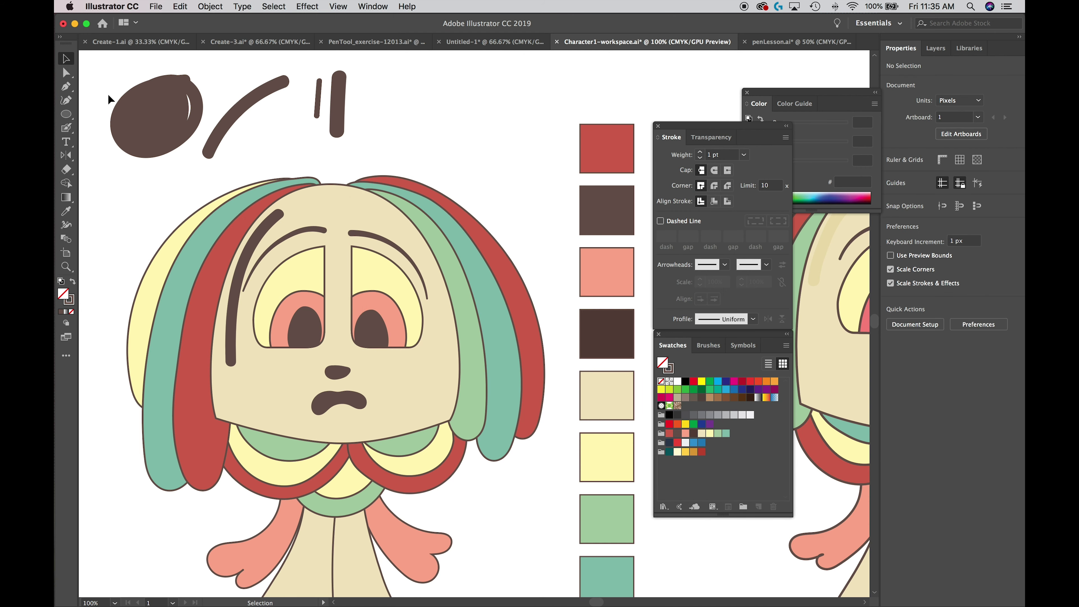
left_click(231, 314)
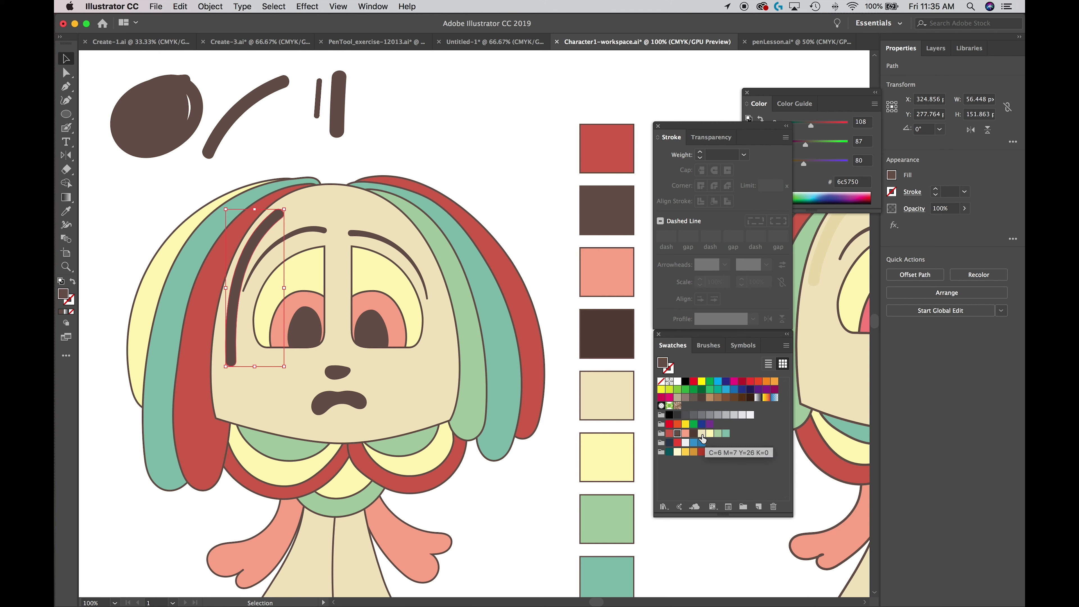
left_click(701, 433)
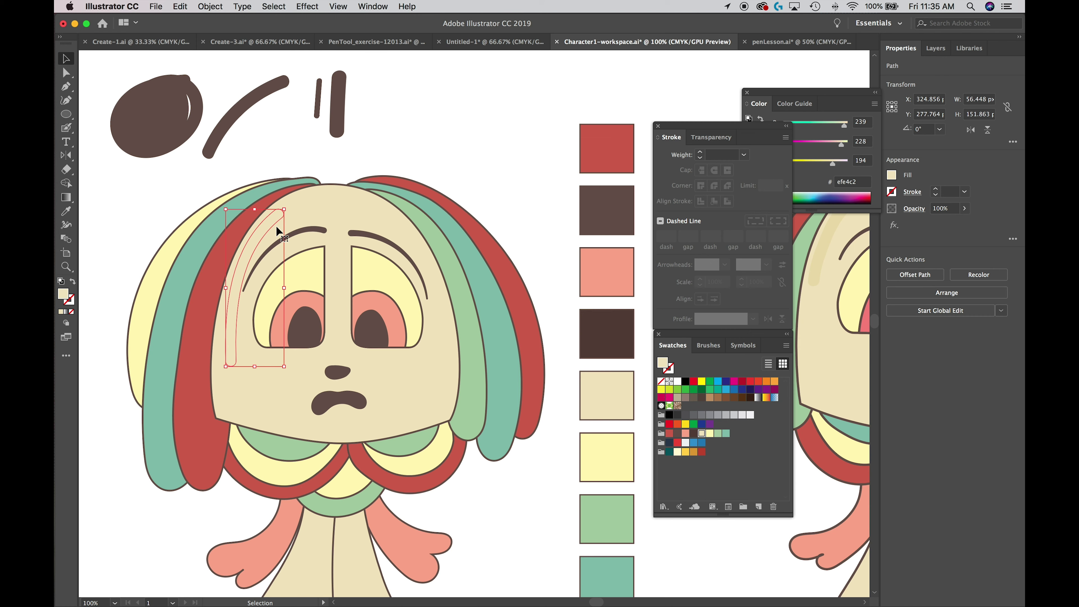
Uncover the color sliders and darken the face stroke's fill to RGB 230, 213, 159 (#e6d59f)
left_click_drag(676, 122, 614, 69)
left_click_drag(793, 94, 782, 110)
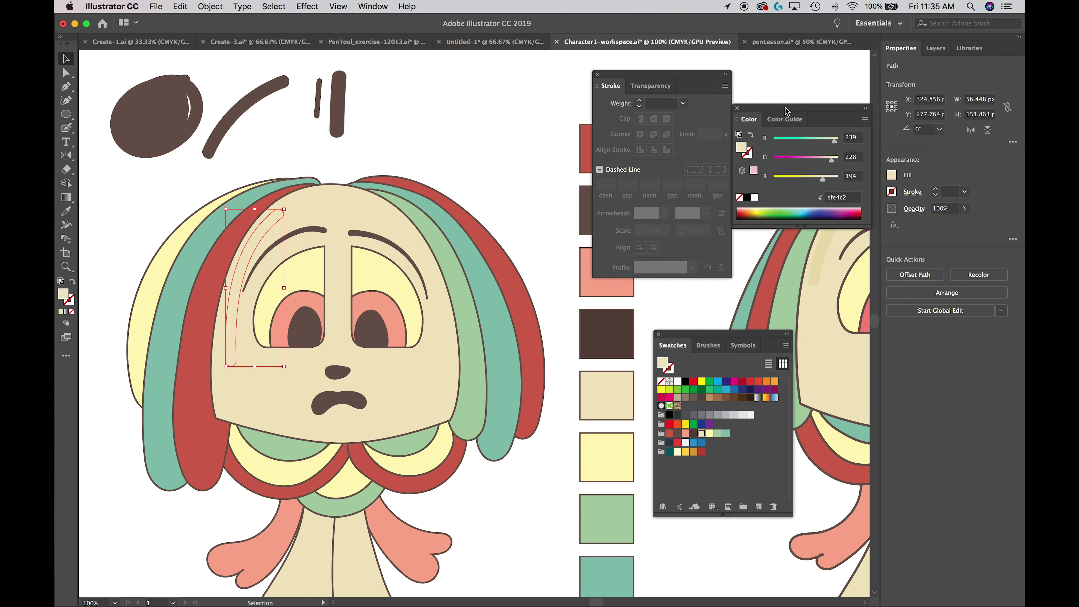
left_click(371, 6)
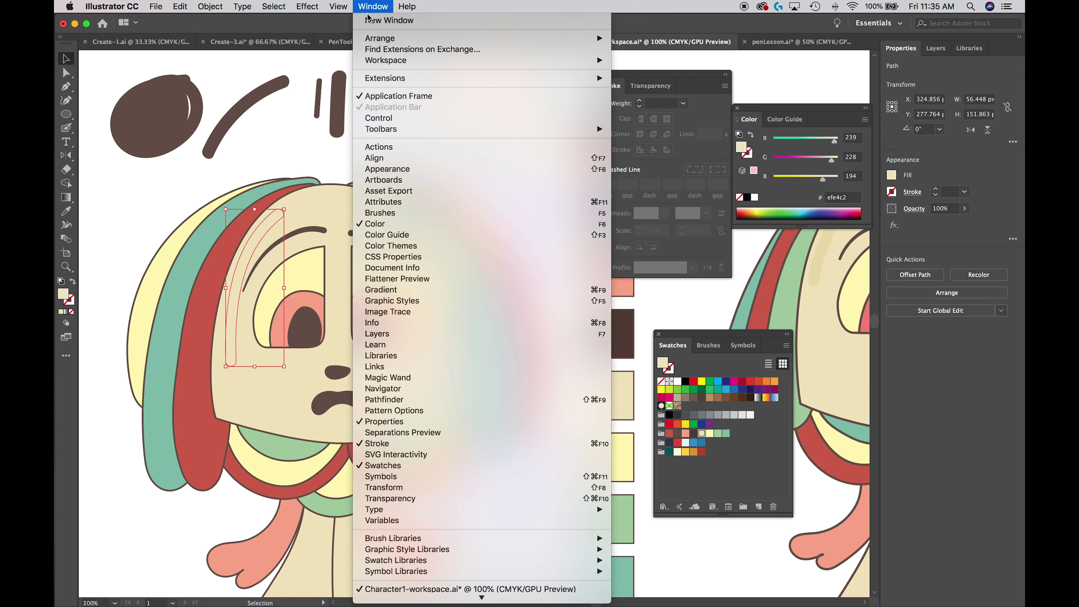
left_click(376, 5)
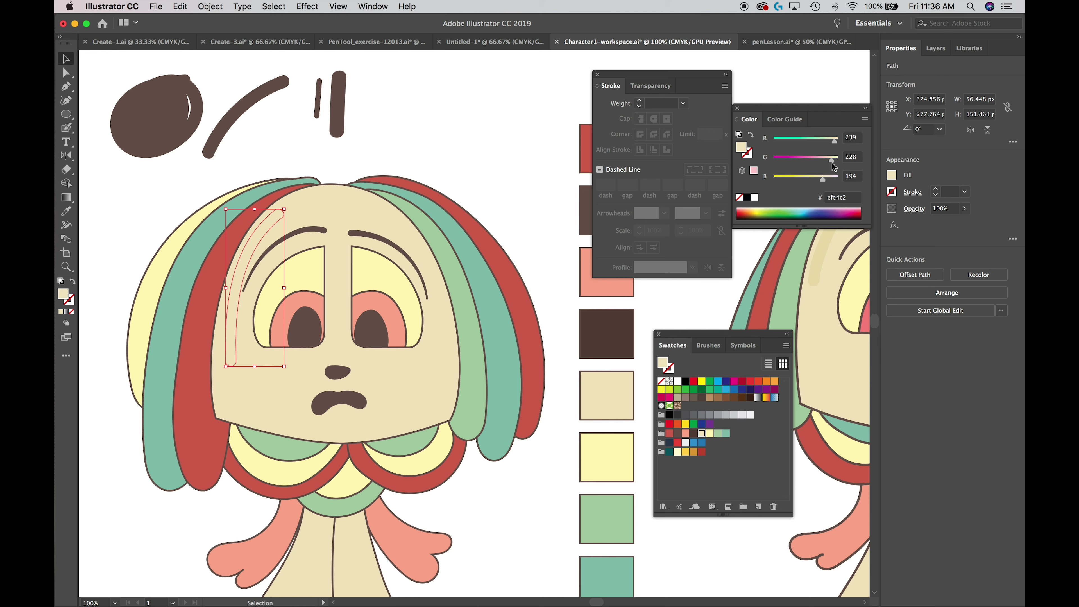
key("shift")
left_click_drag(833, 165, 830, 166)
left_click_drag(828, 164, 830, 165)
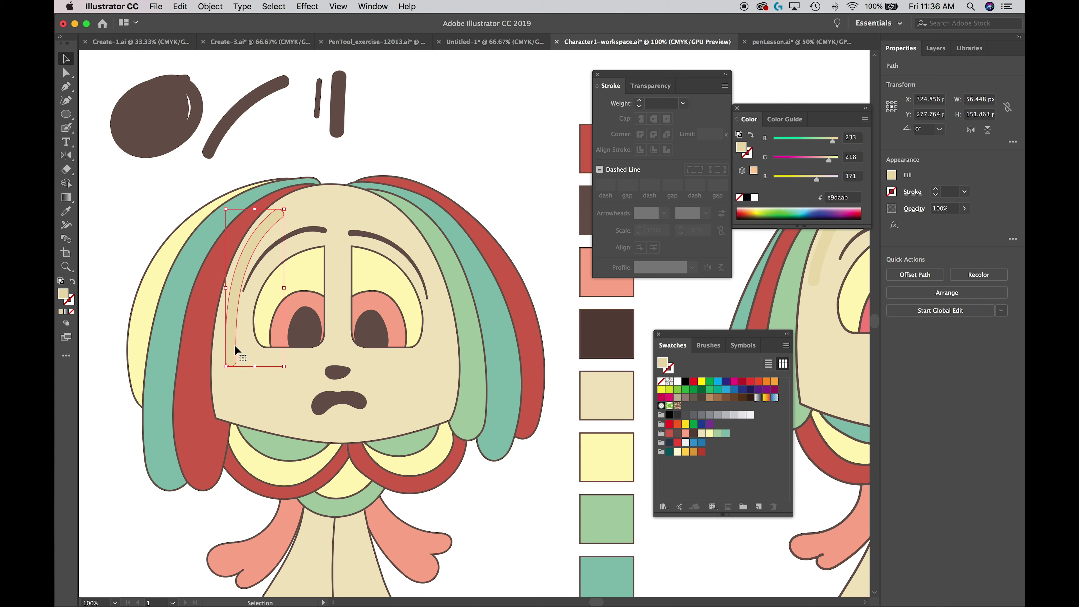
left_click(140, 209)
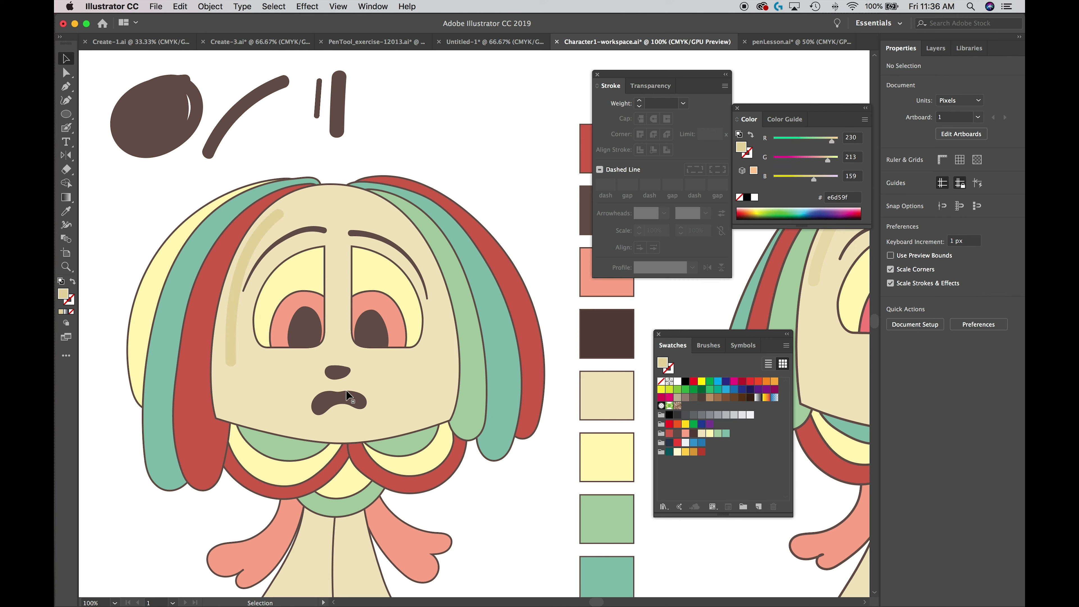
Paint a long Blob Brush shading stroke down the inside of the left leg and a shorter one along the right leg's outer edge
key("space")
left_click_drag(327, 549, 333, 348)
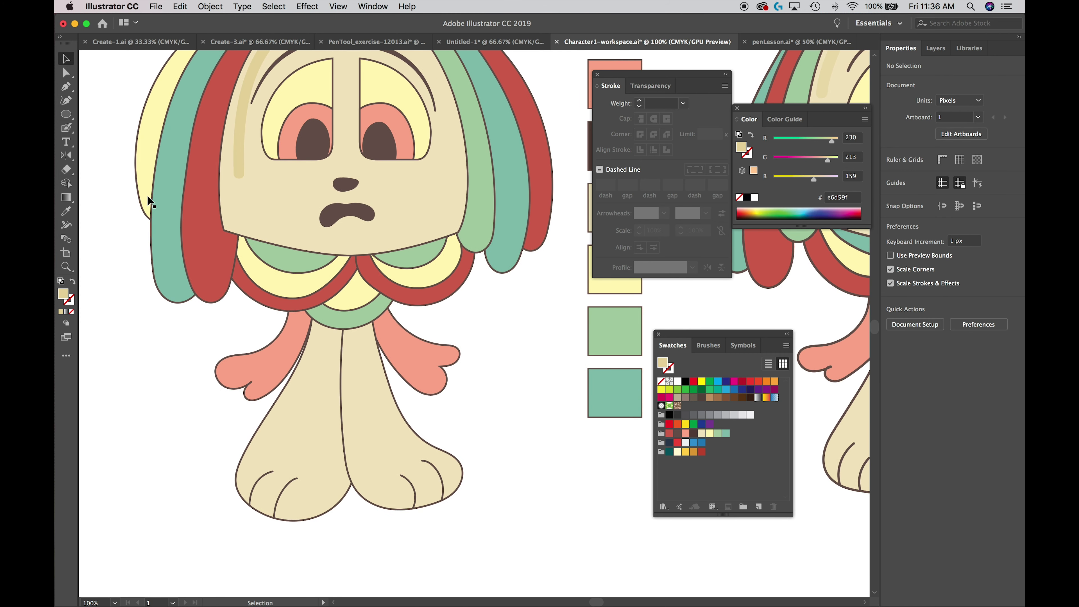
left_click(68, 132)
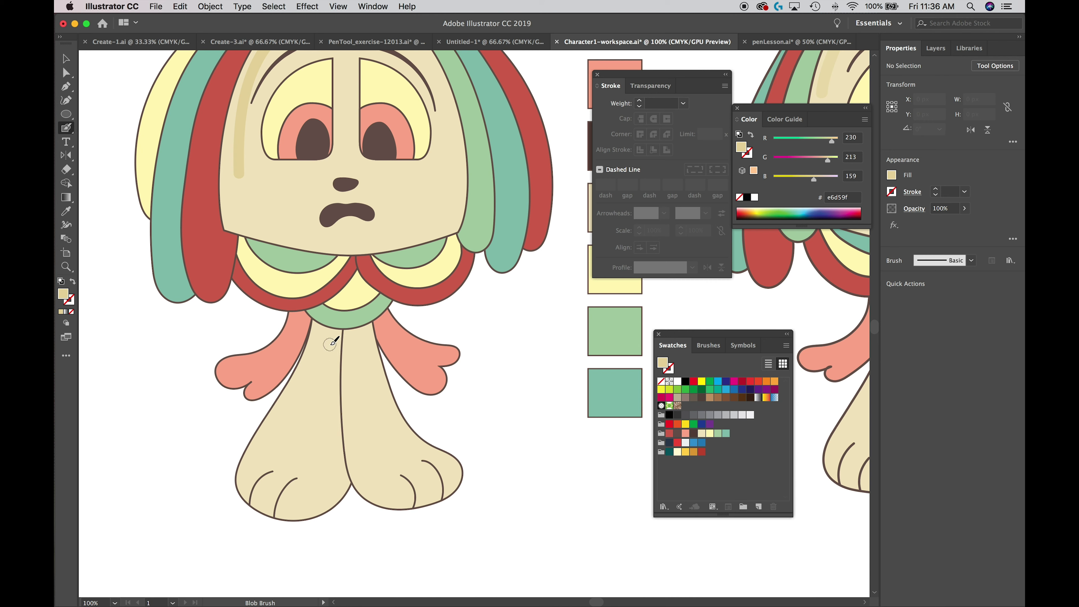
mouse_move(335, 338)
left_mouse_down()
mouse_move(339, 474)
mouse_move(314, 504)
left_mouse_up()
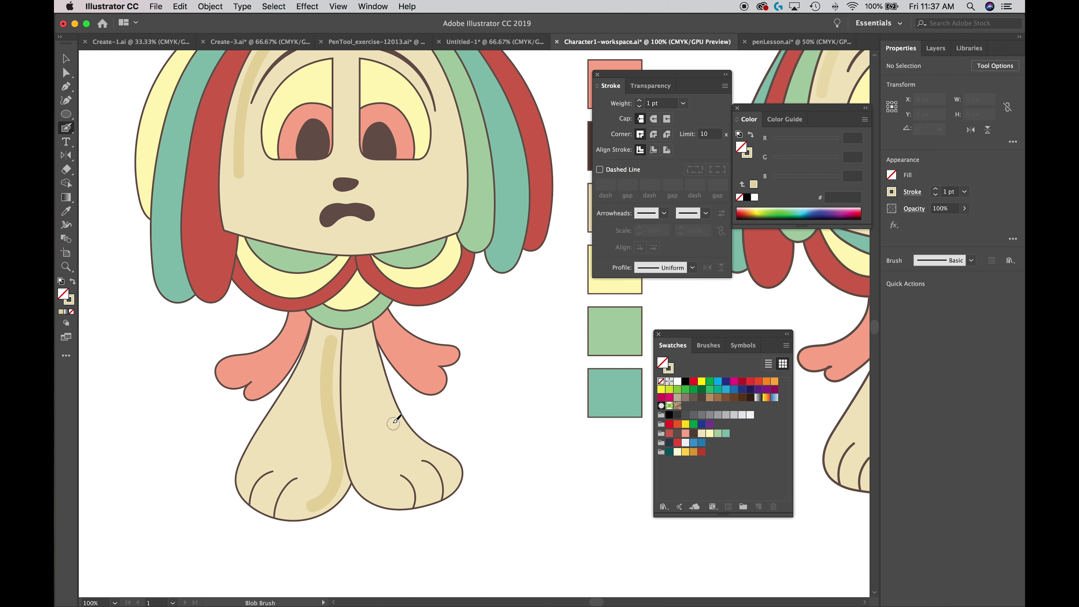
left_click_drag(385, 404, 418, 458)
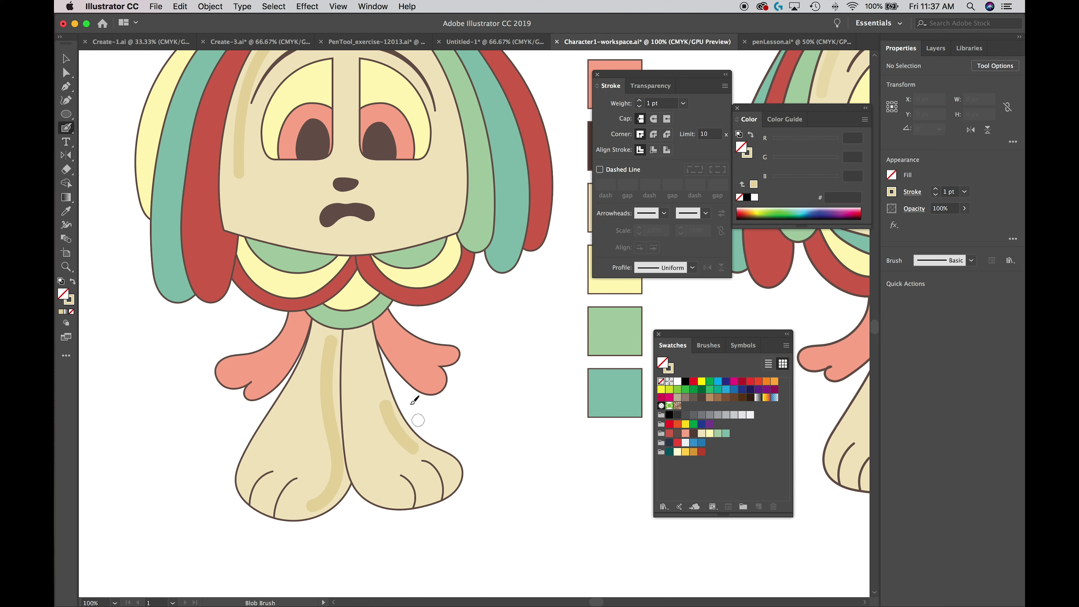
Select the face's shading stroke and nudge it a few pixels down and to the left
key("v")
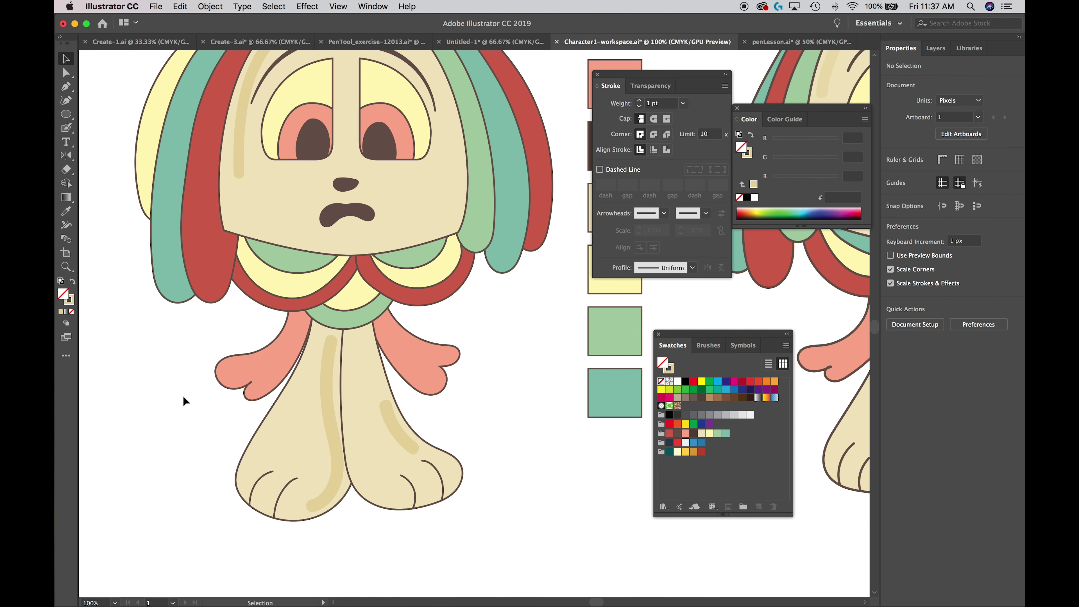
scroll(187, 392, "up", 5)
scroll(186, 393, "left", 2)
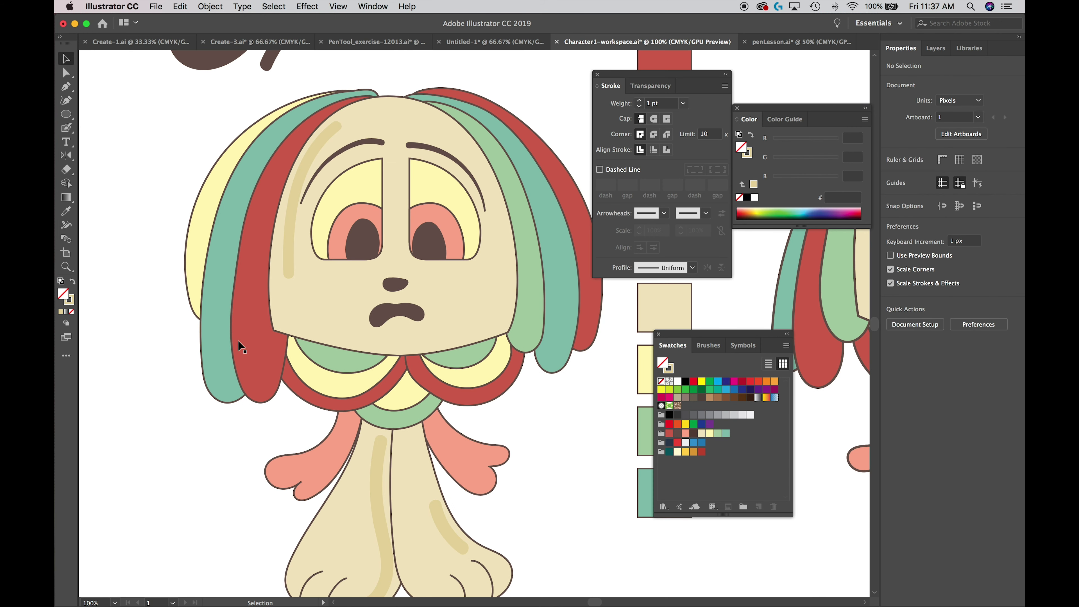
left_click(286, 249)
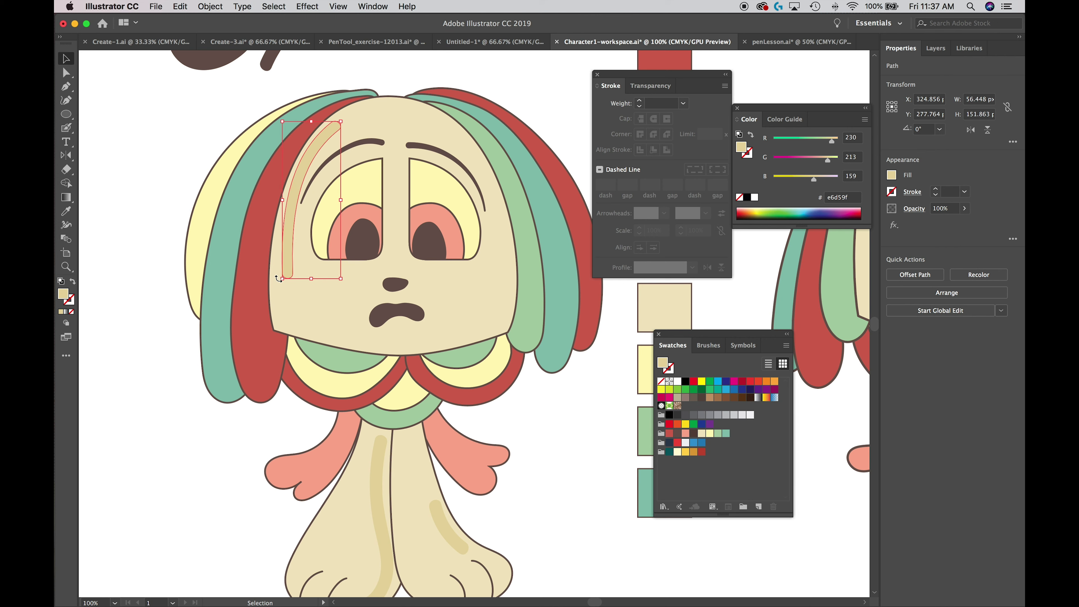
key("Down")
key("Down")
key("Left")
key("Down")
key("super+h")
left_click(159, 461)
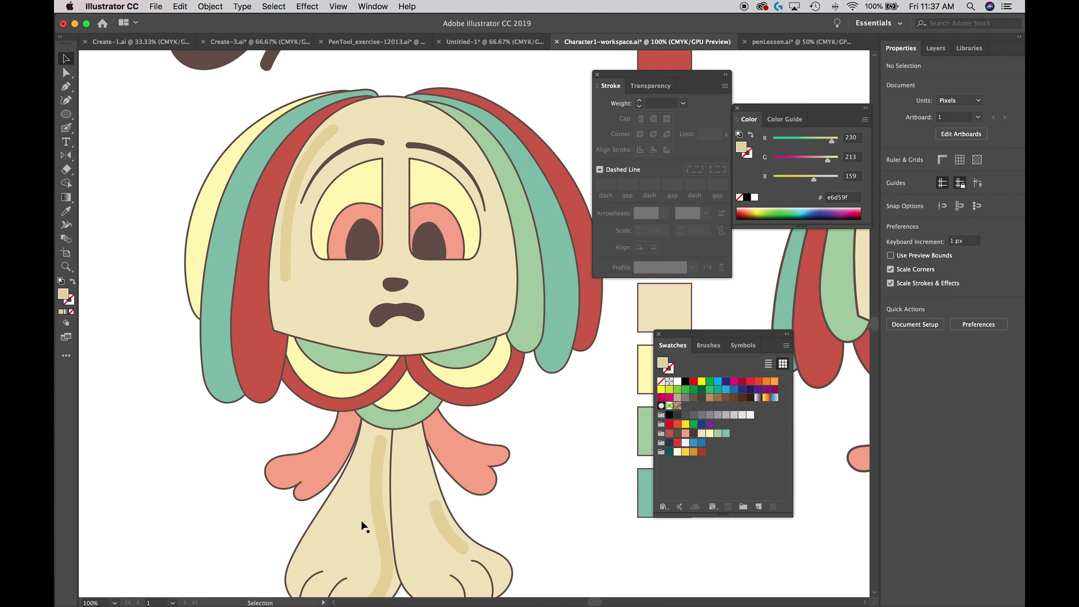
Check the left and right leg shading strokes by selecting each in turn, leaving nothing selected
left_click(376, 517)
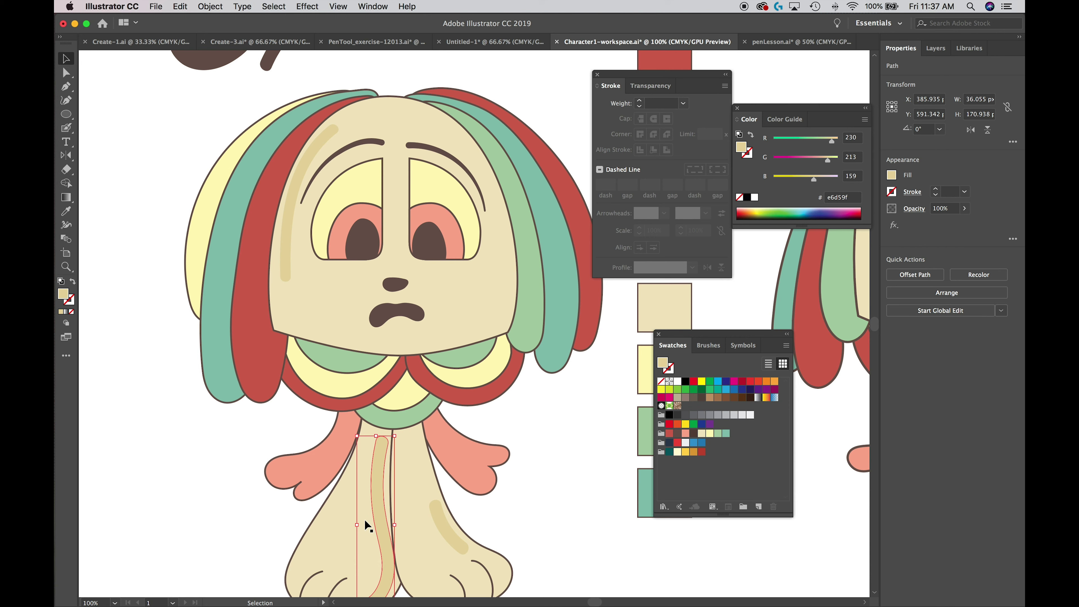
left_click(220, 497)
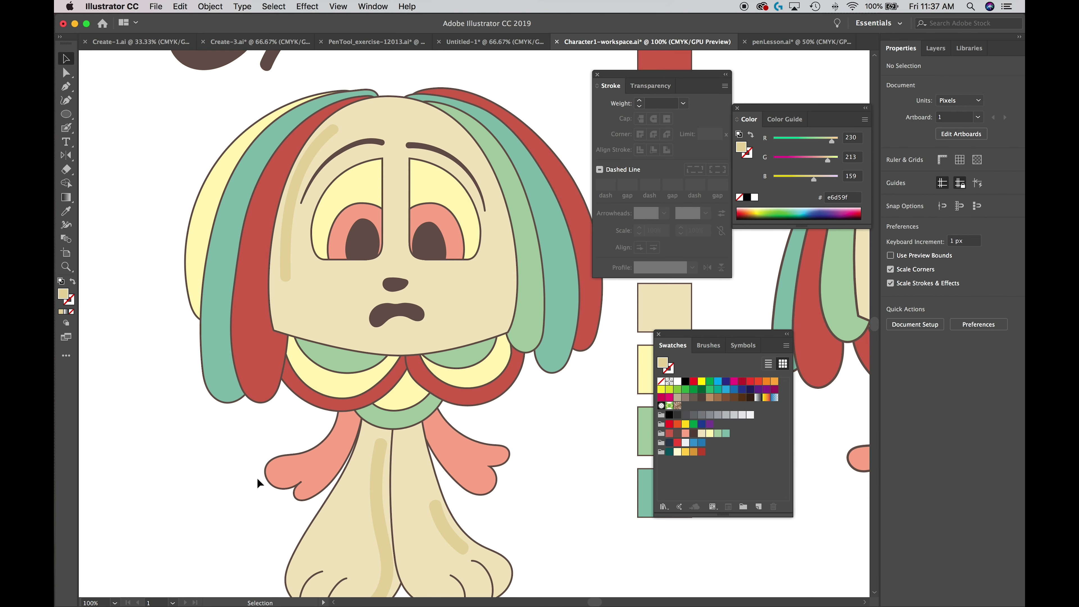
left_click(442, 522)
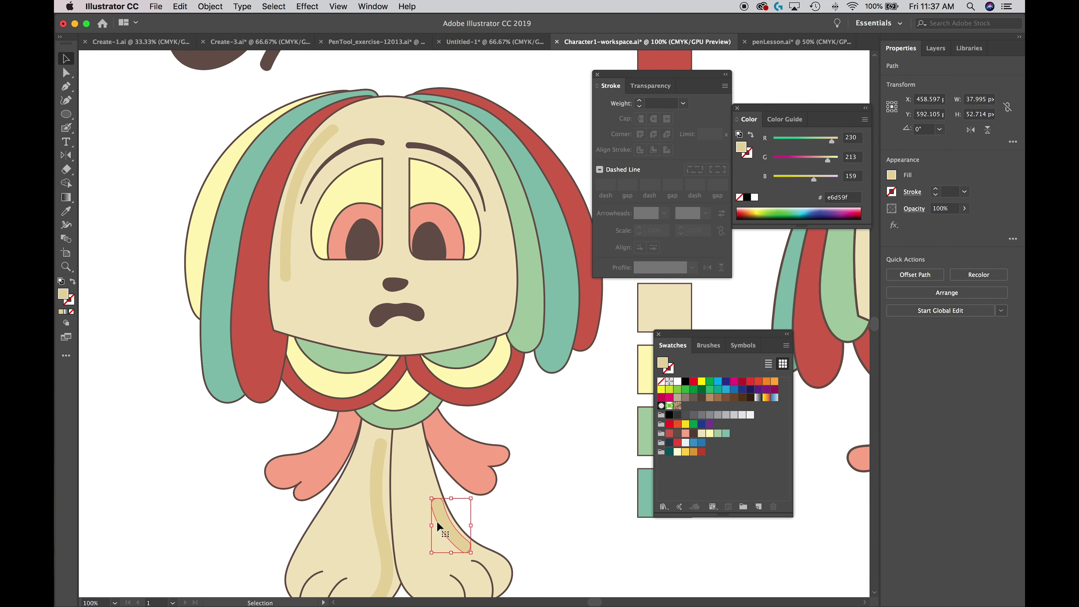
left_click(519, 510)
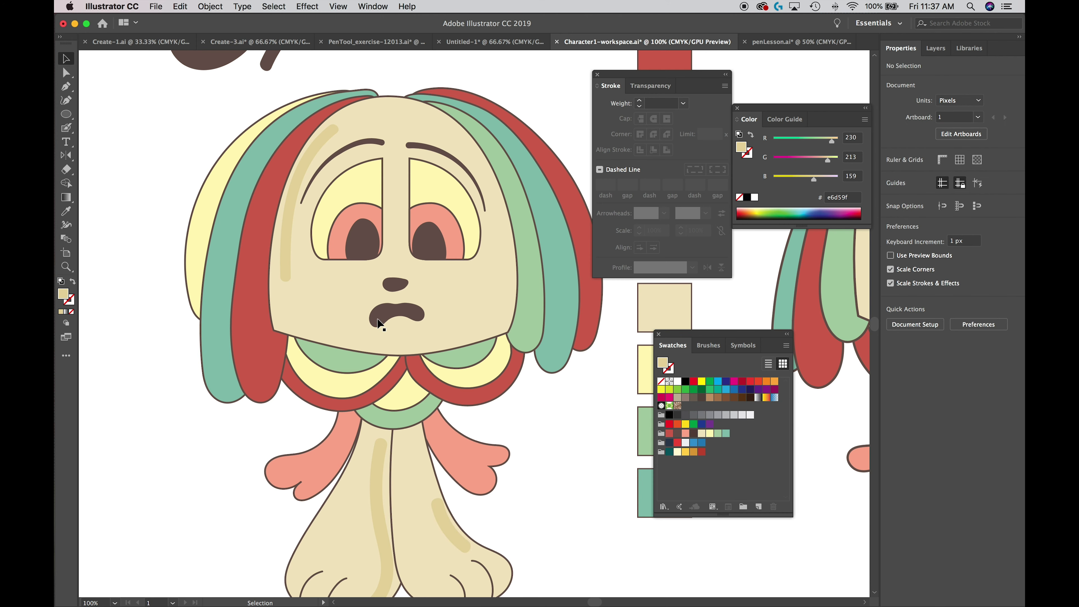
Delete the filled nose and draw a small arched nose line in its place with the Pencil tool
left_click(389, 286)
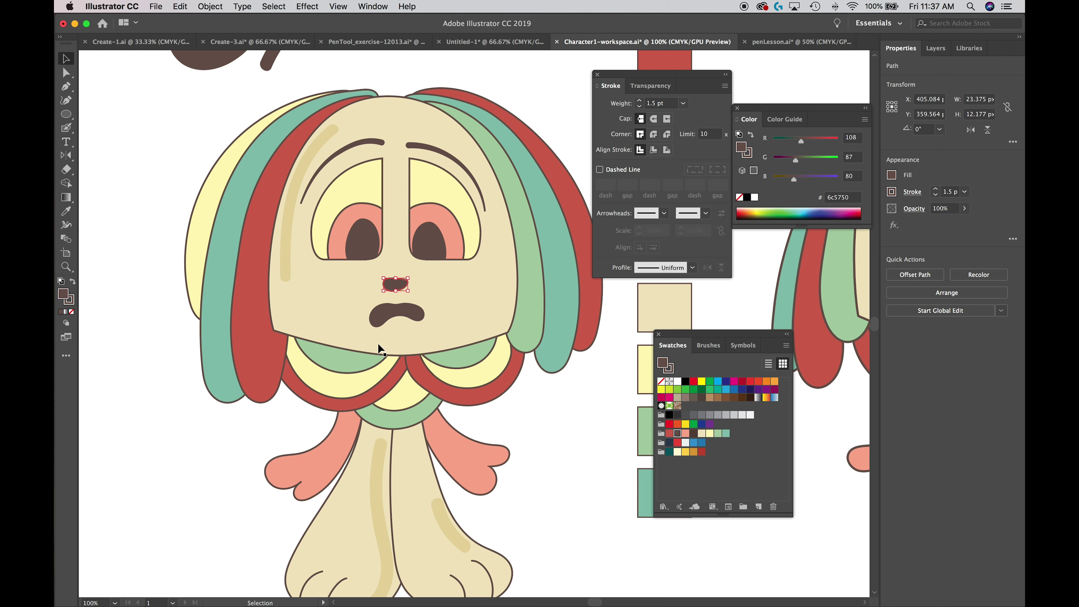
key("Delete")
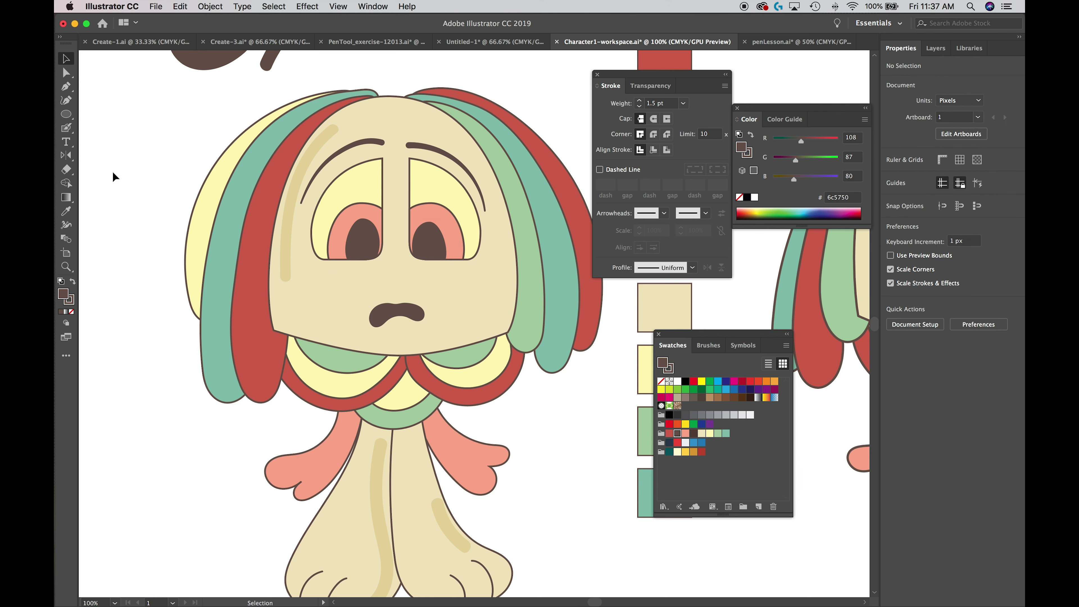
mouse_move(66, 127)
left_mouse_down()
mouse_move(106, 130)
mouse_move(70, 134)
mouse_move(131, 154)
left_mouse_up()
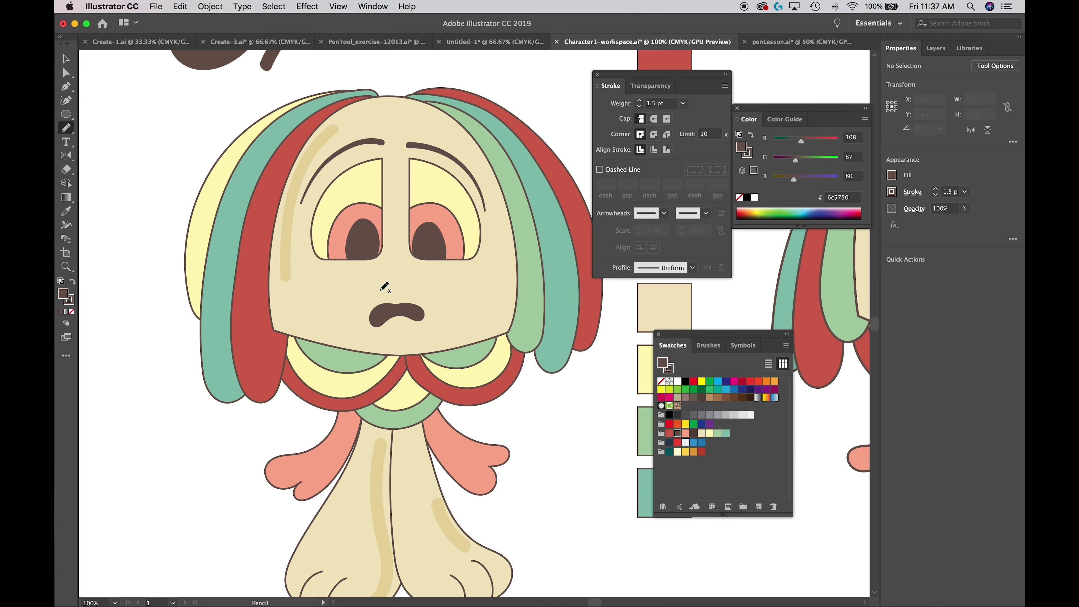
mouse_move(384, 289)
left_mouse_down()
mouse_move(397, 277)
mouse_move(407, 289)
left_mouse_up()
Scale the mouth up proportionally from its center to about 85 by 36 px and move it about 4 px down
left_click(67, 59)
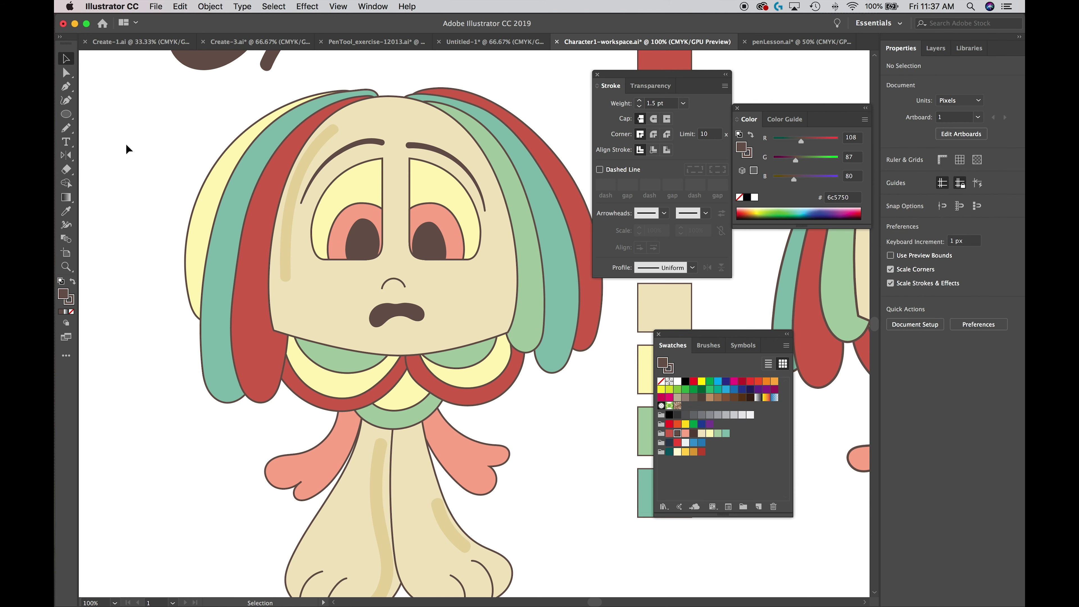
left_click(386, 314)
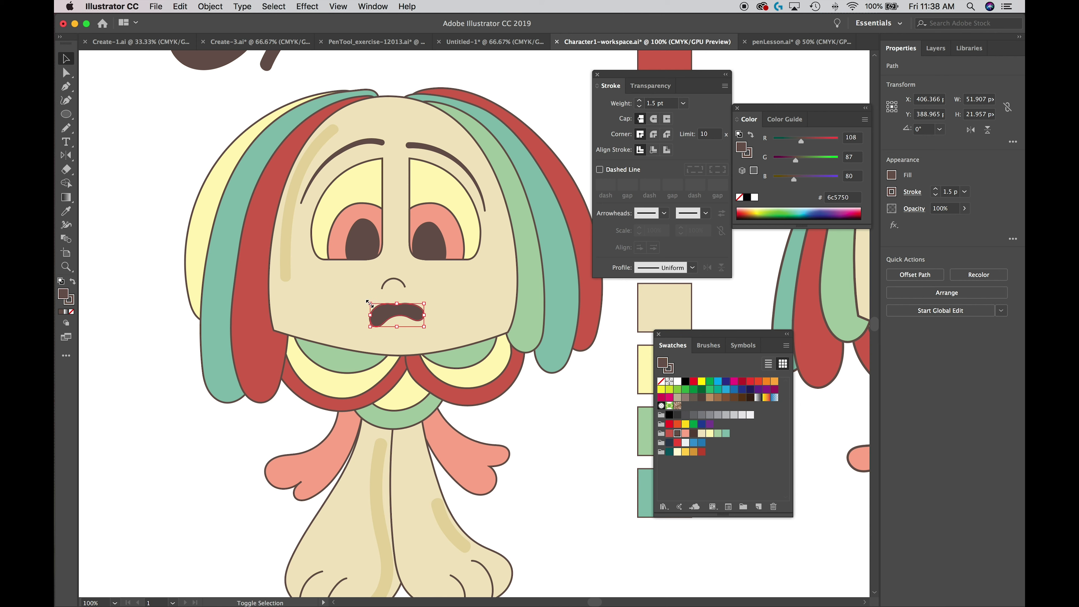
left_click_drag(369, 303, 356, 298)
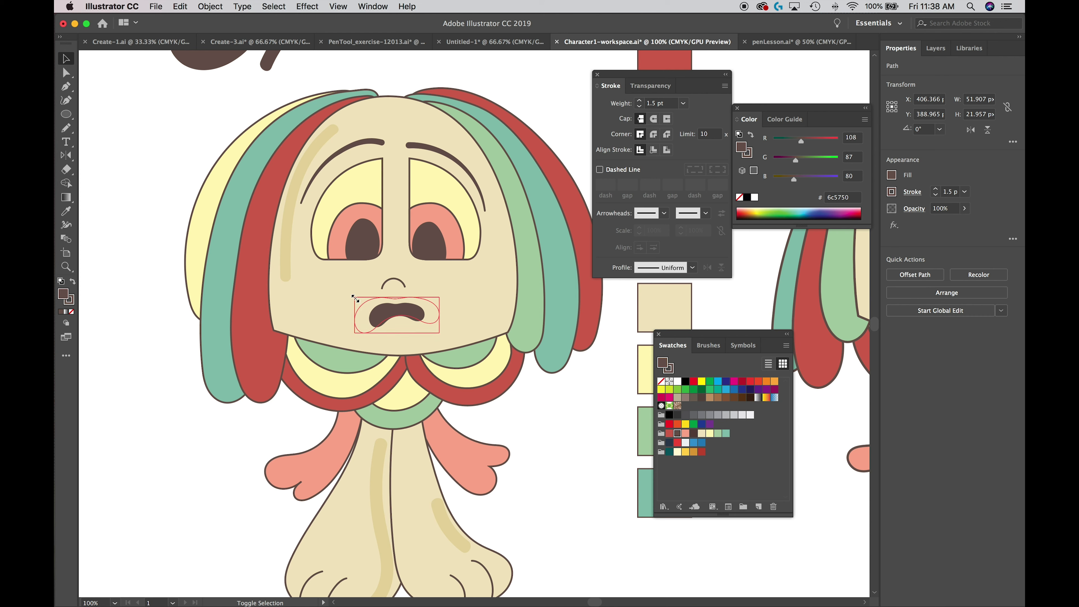
left_click_drag(355, 298, 353, 298)
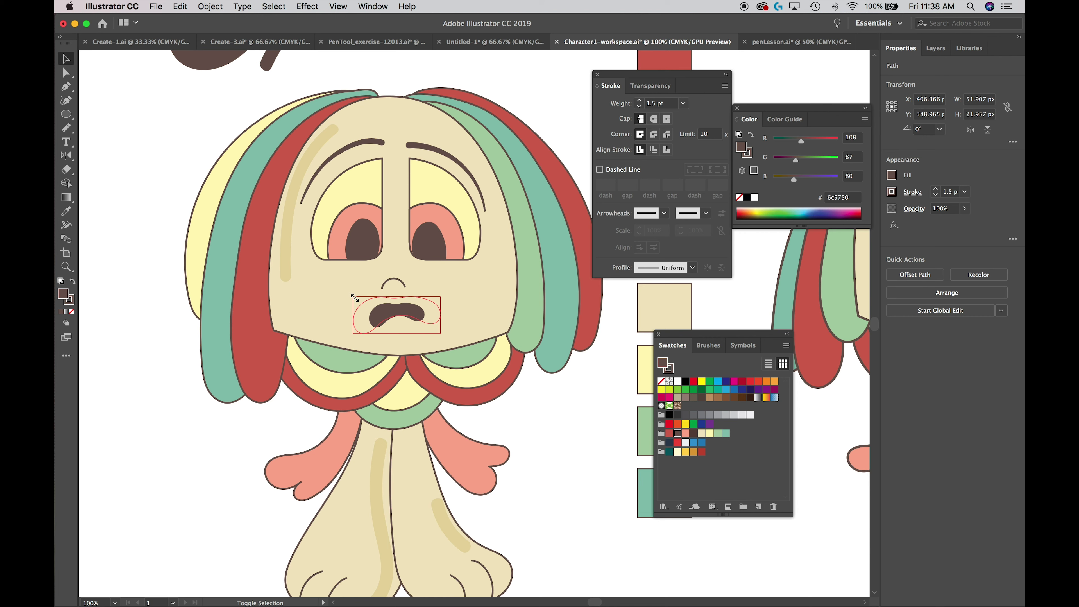
left_click_drag(354, 298, 352, 296)
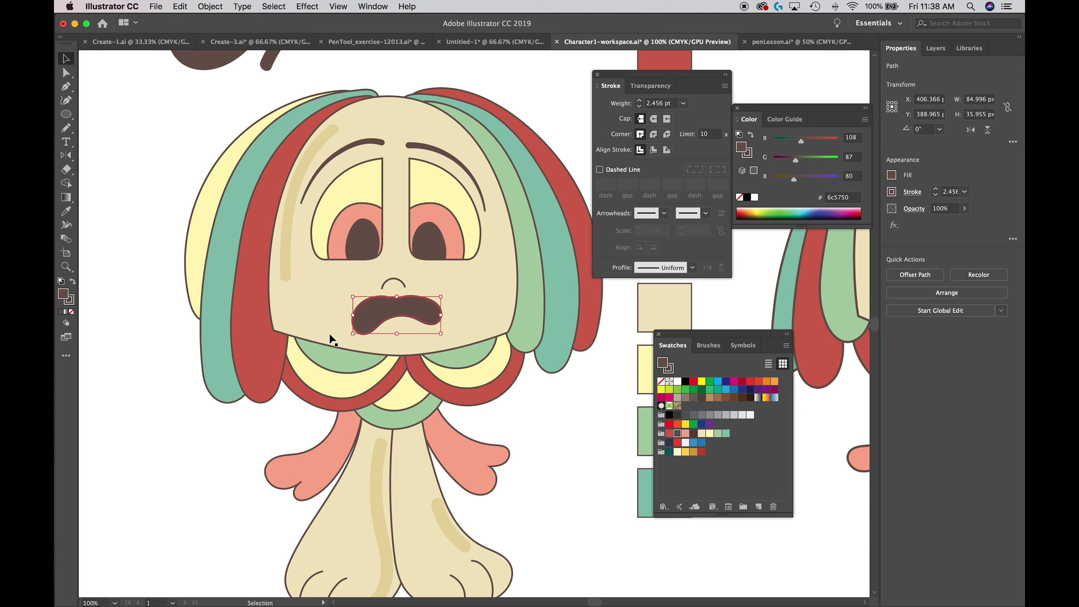
key("Down")
key("Down")
key("Down")
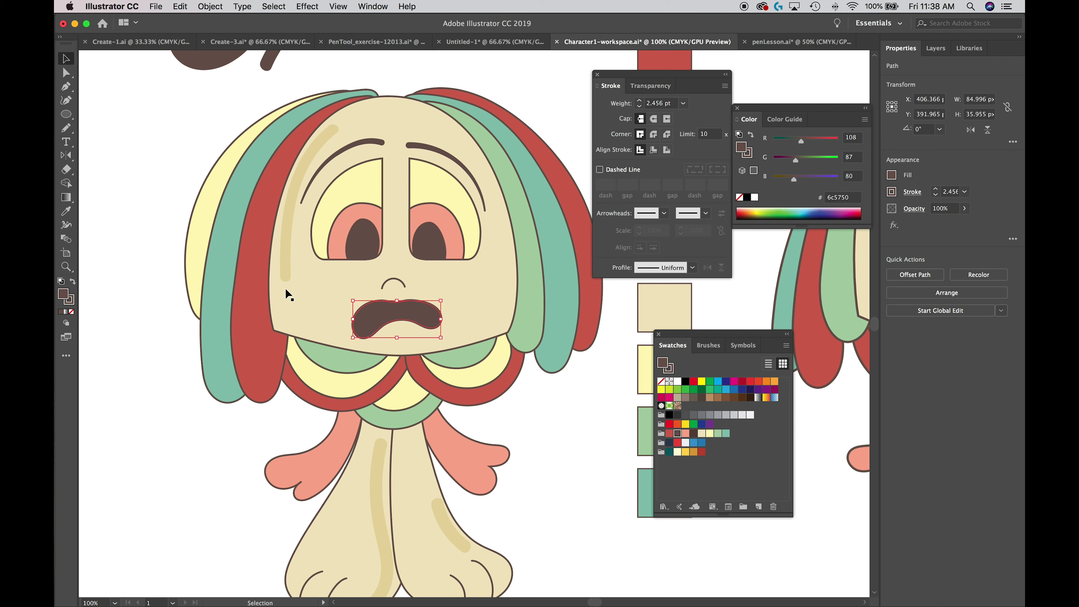
left_click(142, 343)
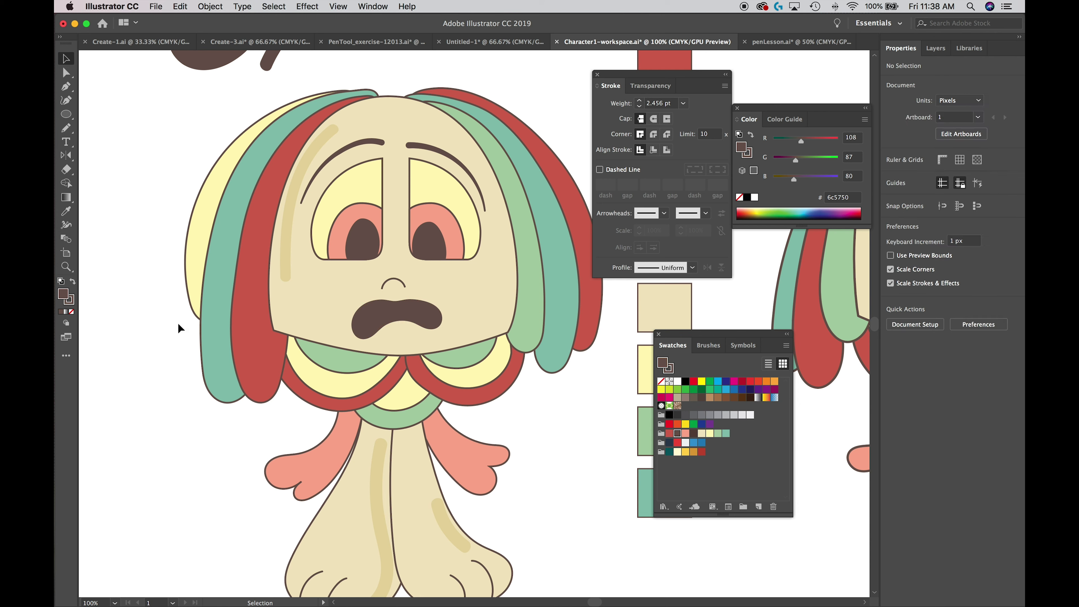
Paint a blob over the lower middle of the mouth with the Blob Brush in Draw Inside mode
left_click(374, 309)
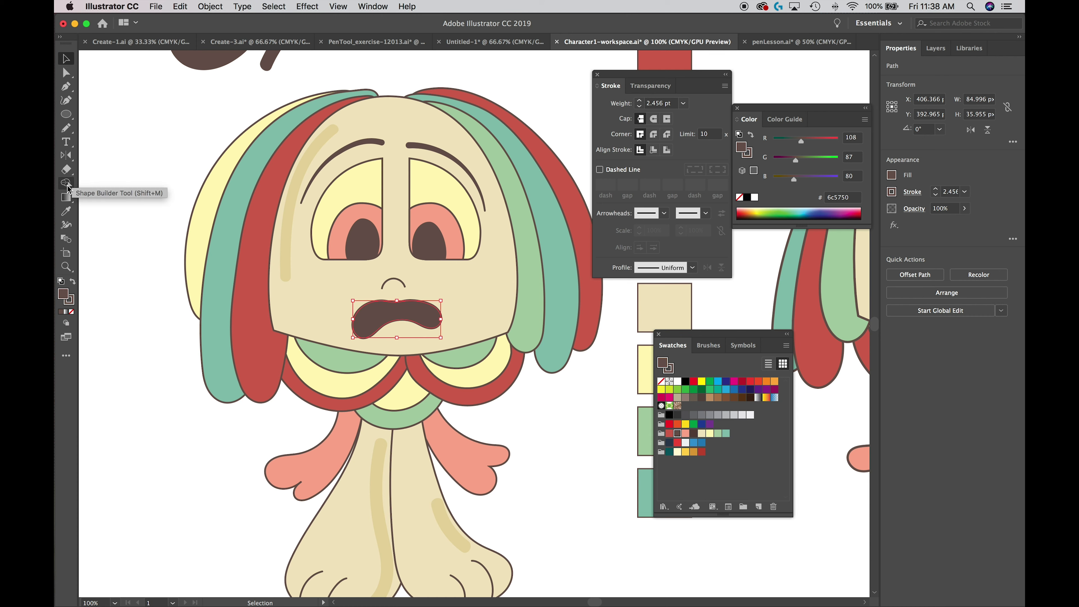
left_click(68, 132)
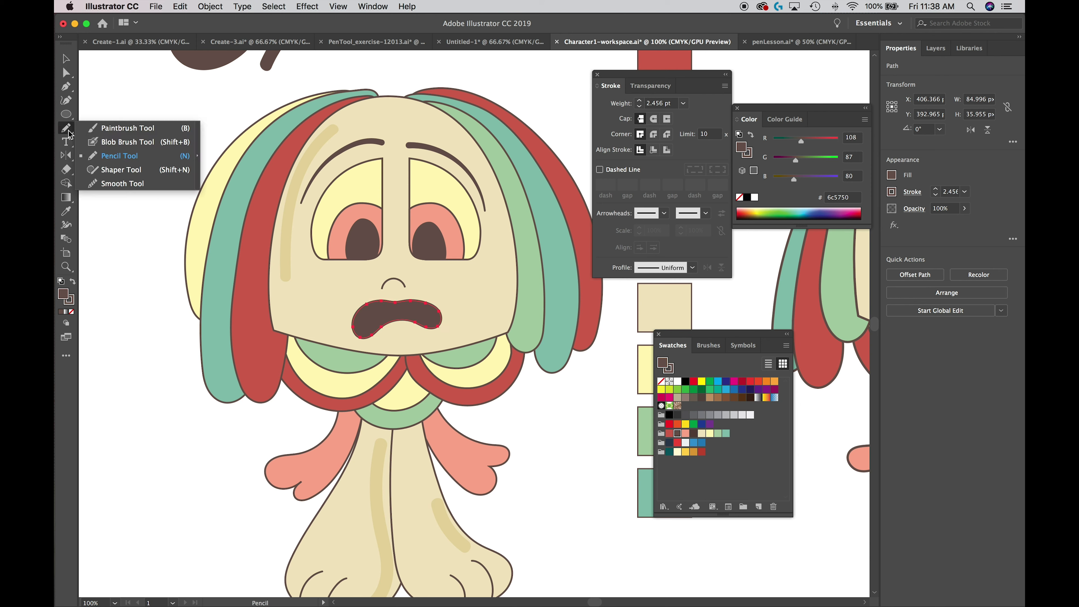
left_click(106, 141)
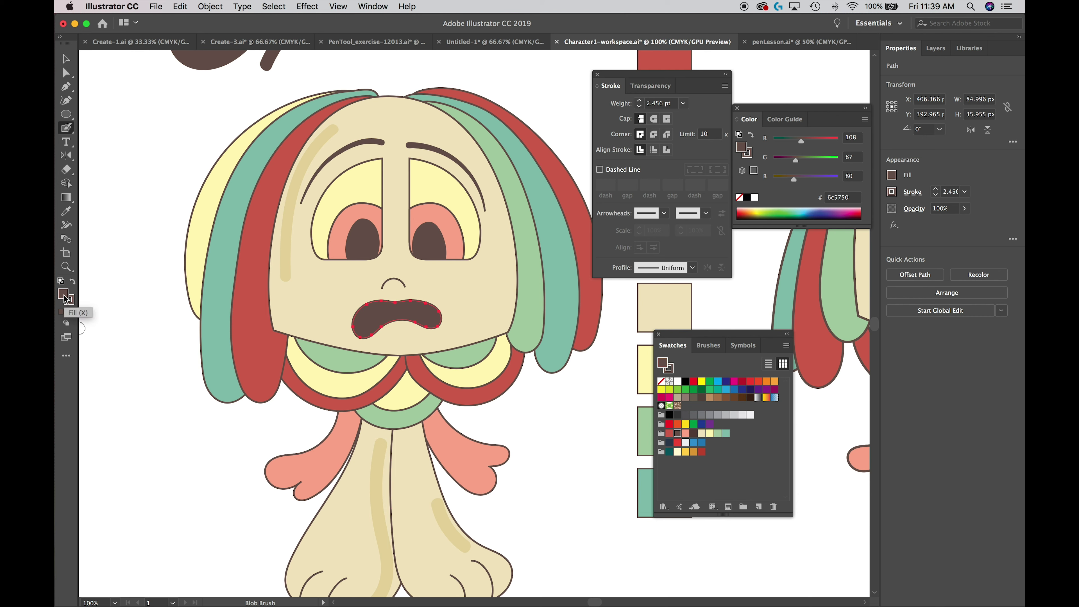
left_click(65, 325)
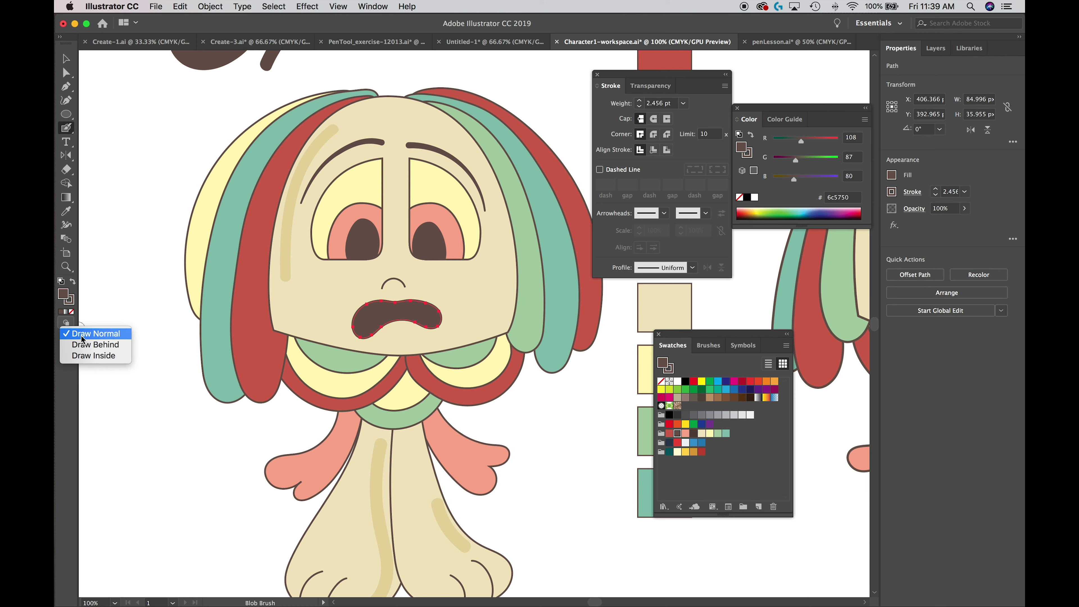
left_click(85, 356)
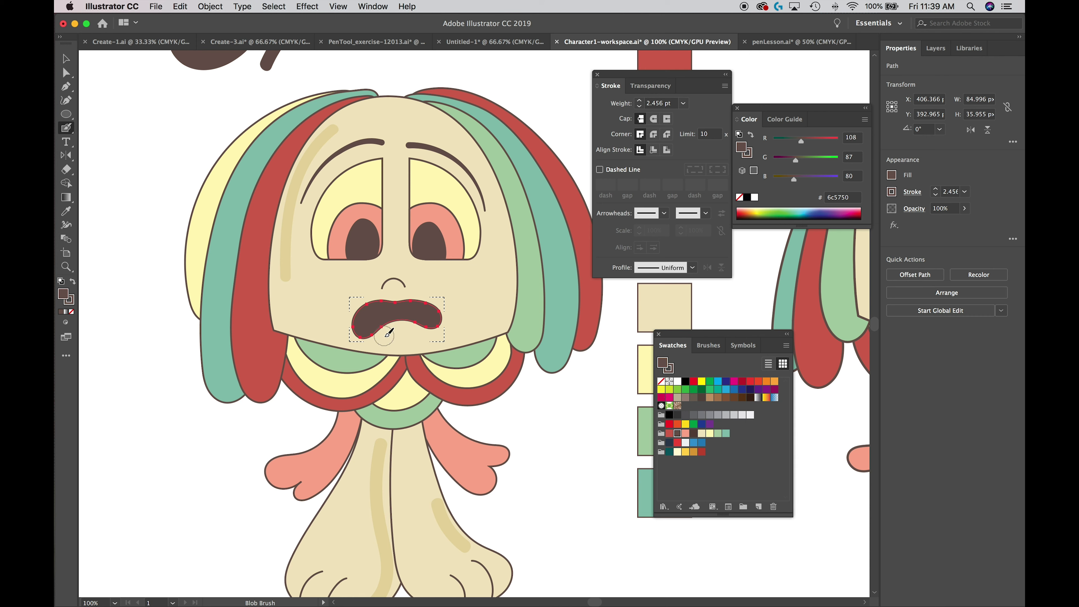
mouse_move(389, 322)
left_mouse_down()
mouse_move(418, 328)
mouse_move(400, 329)
left_mouse_up()
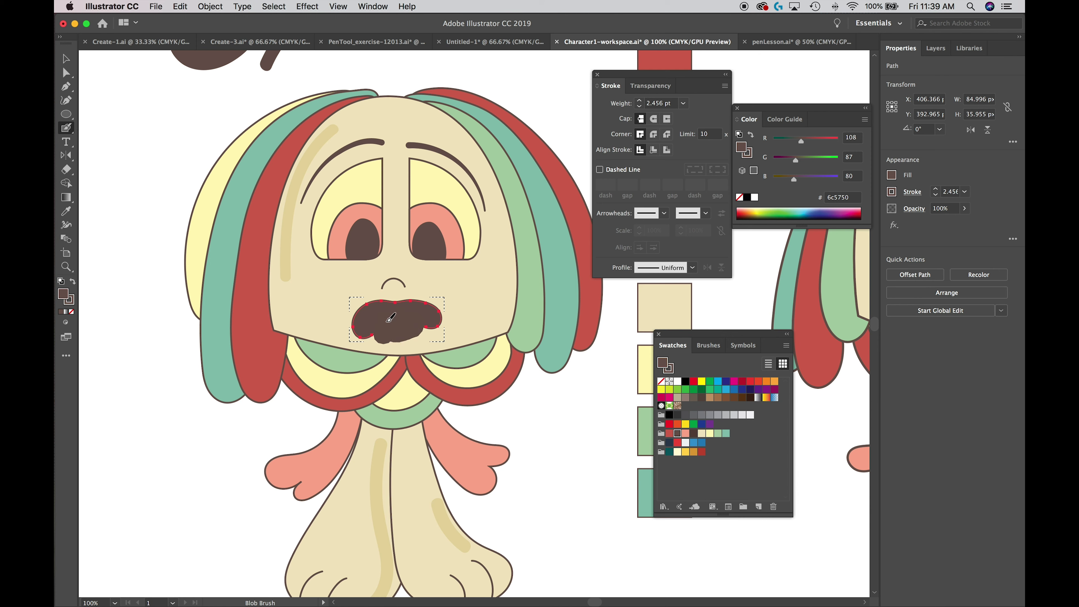
key("super+z")
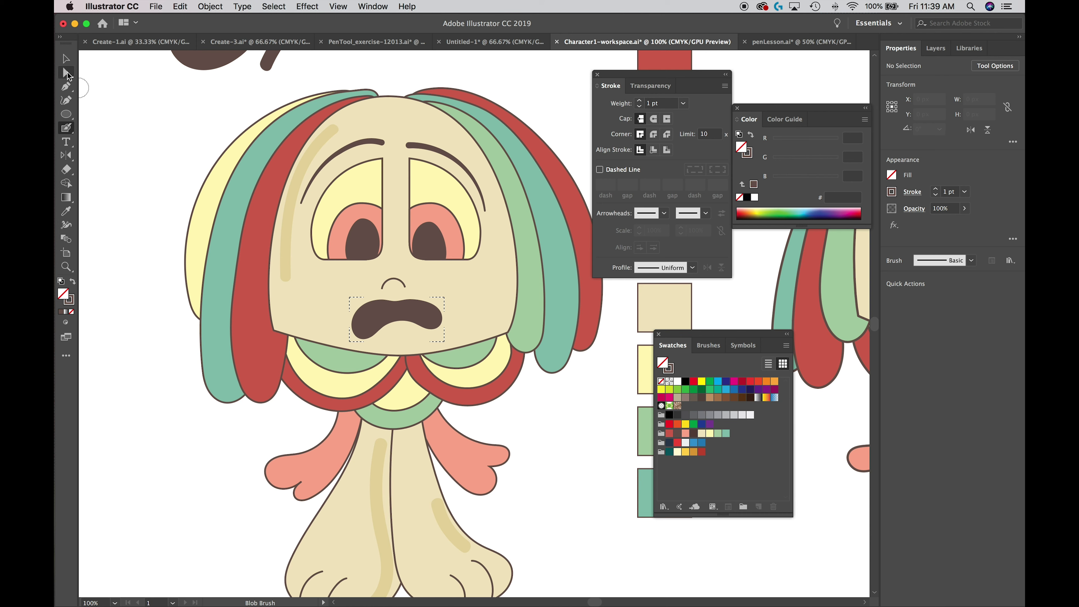
Darken the fill of the blob inside the mouth to #462c22 and deselect it
left_click(67, 74)
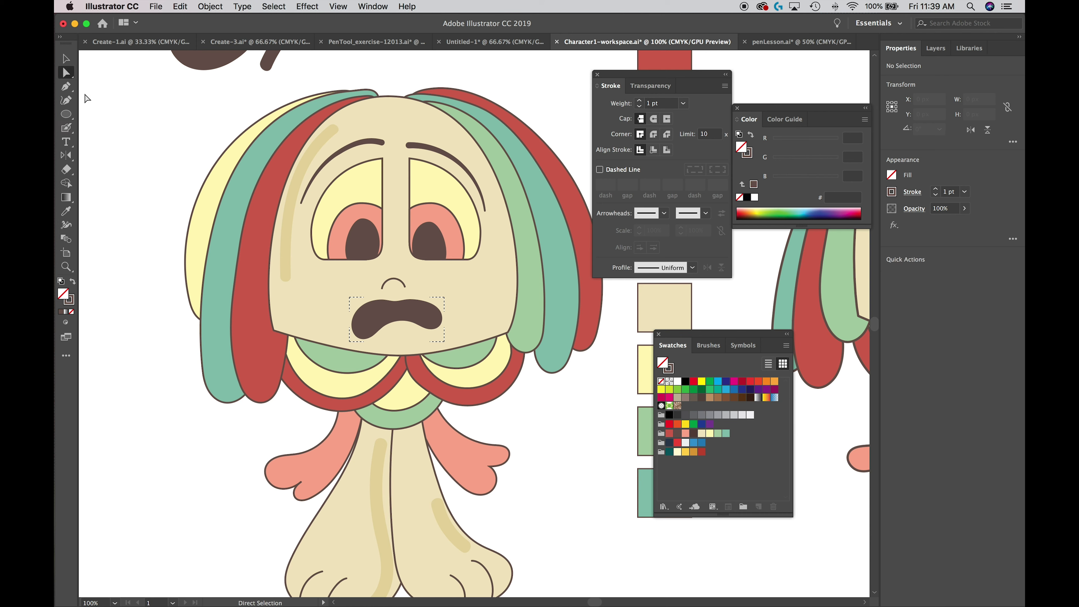
left_click(387, 324)
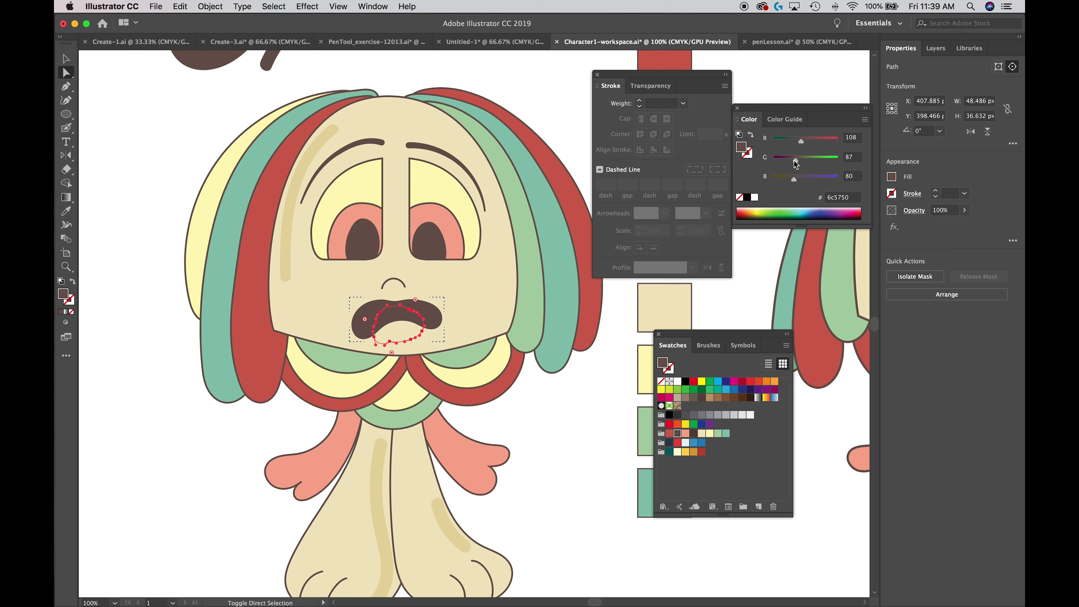
left_click_drag(793, 159, 794, 160)
left_click_drag(794, 160, 784, 160)
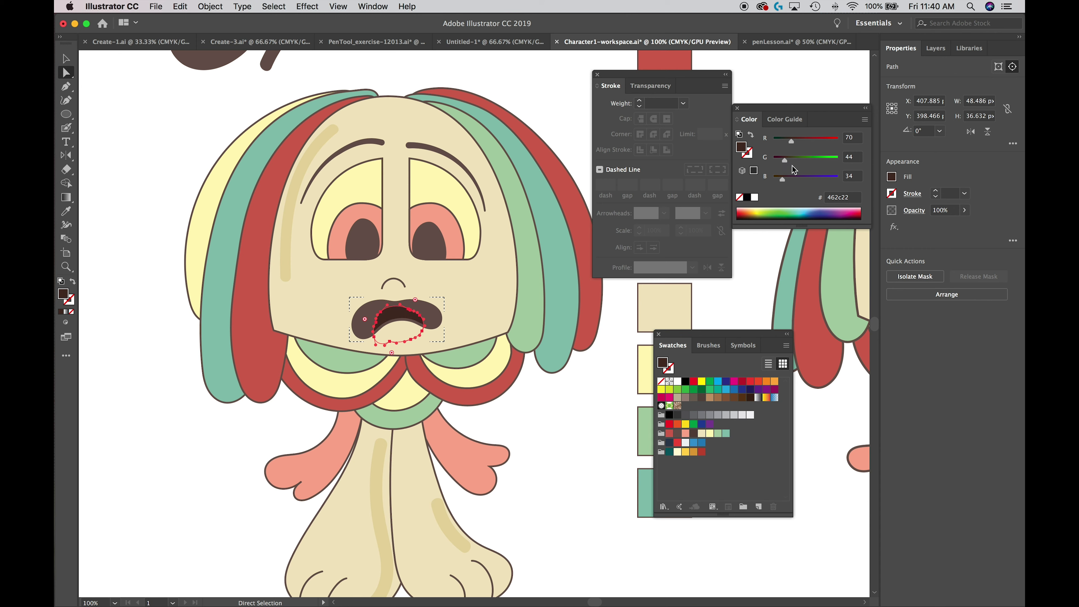
left_click(65, 58)
left_click(121, 115)
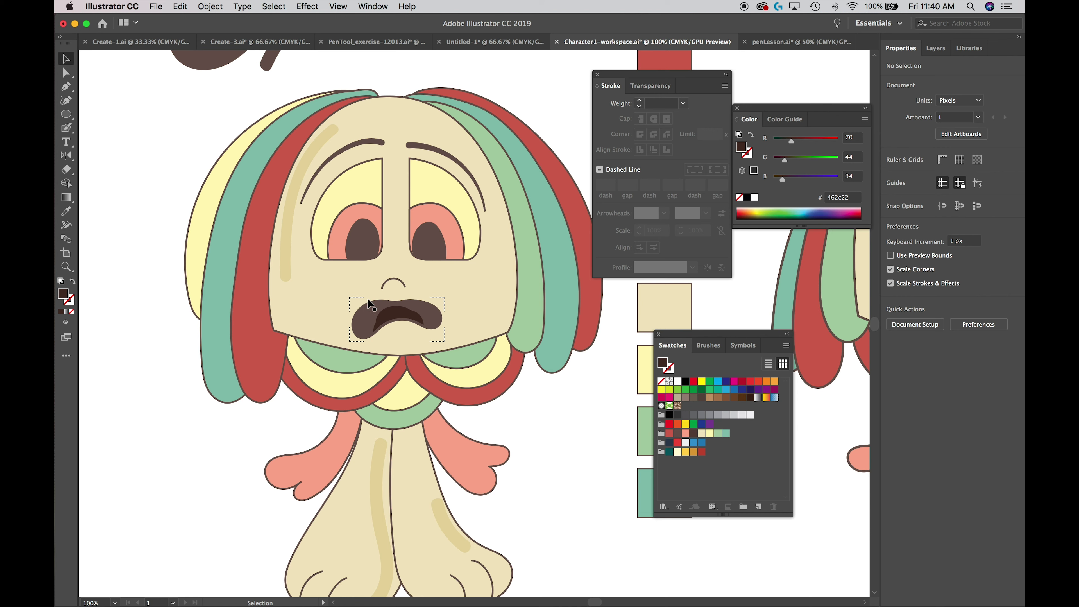
Set the fill of the blob inside the mouth to #594239 and return to Draw Normal mode
left_click(65, 73)
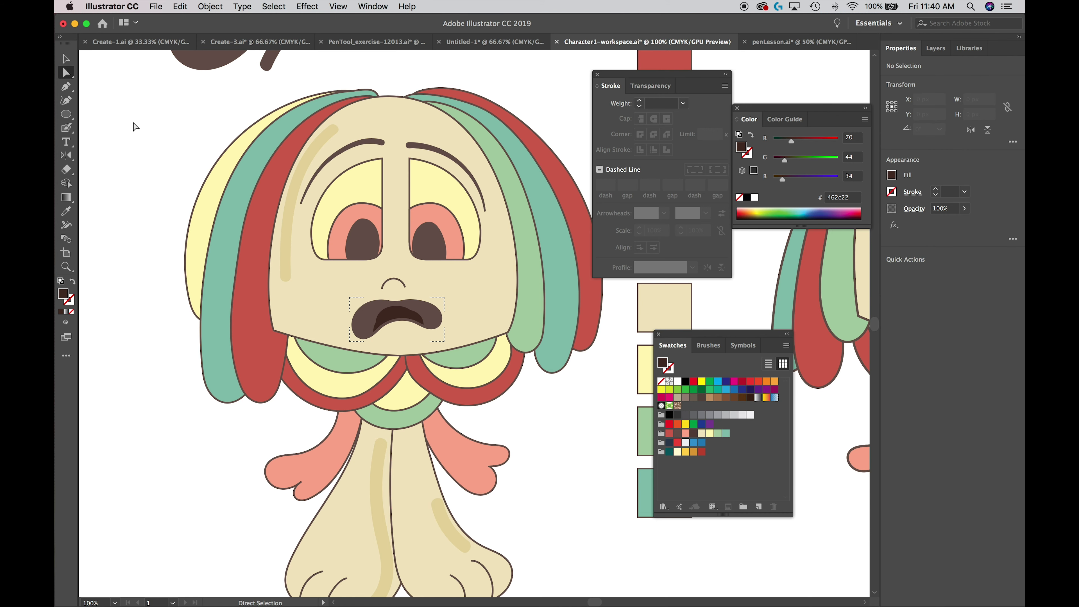
left_click(389, 318)
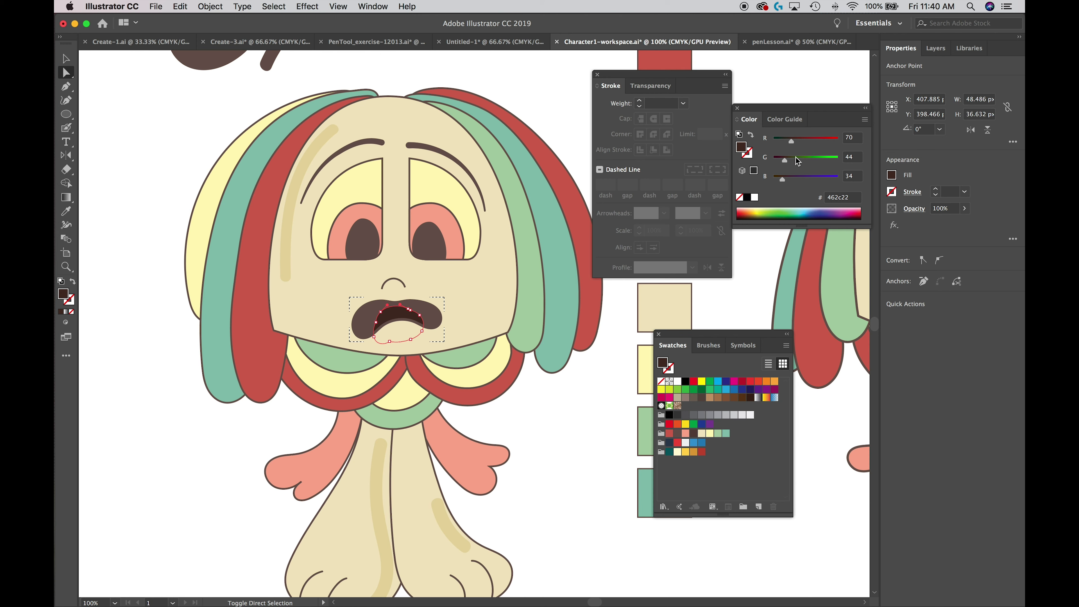
left_click_drag(785, 161, 788, 161)
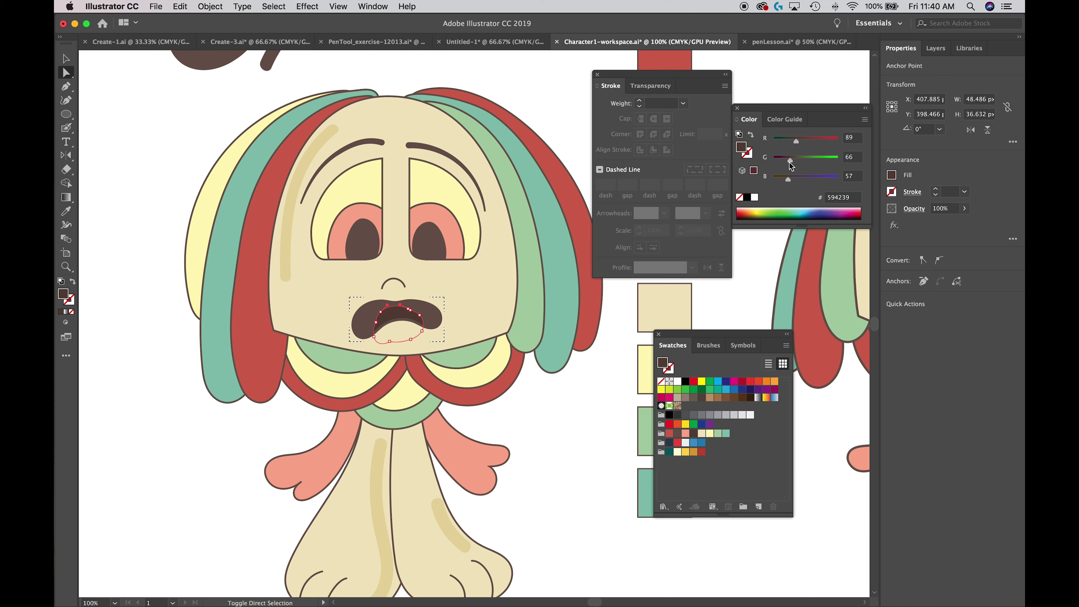
left_click(67, 60)
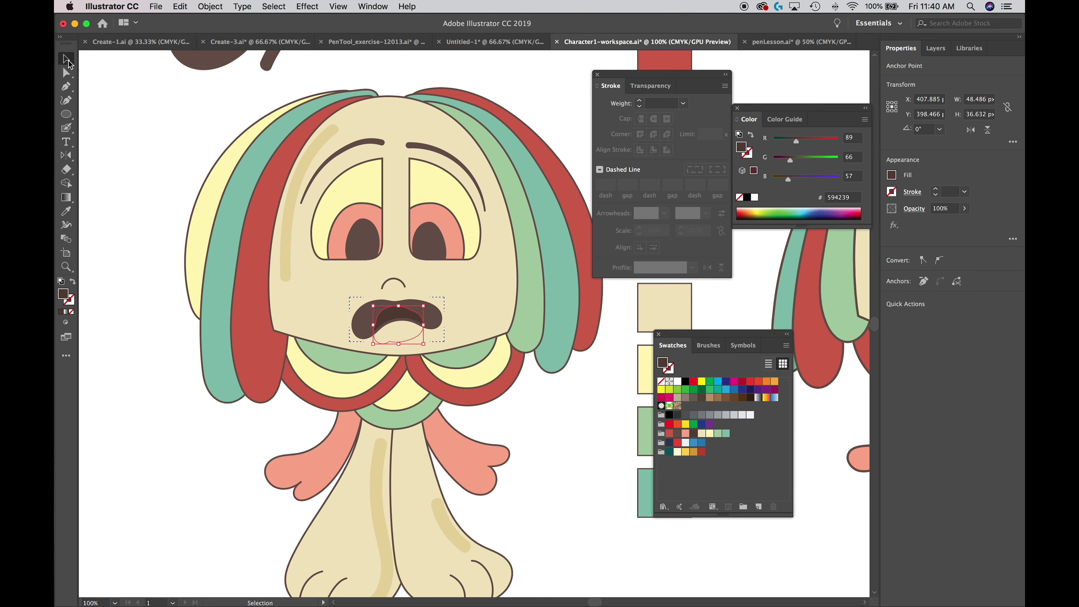
left_click(110, 109)
left_click(360, 318)
left_click(117, 314)
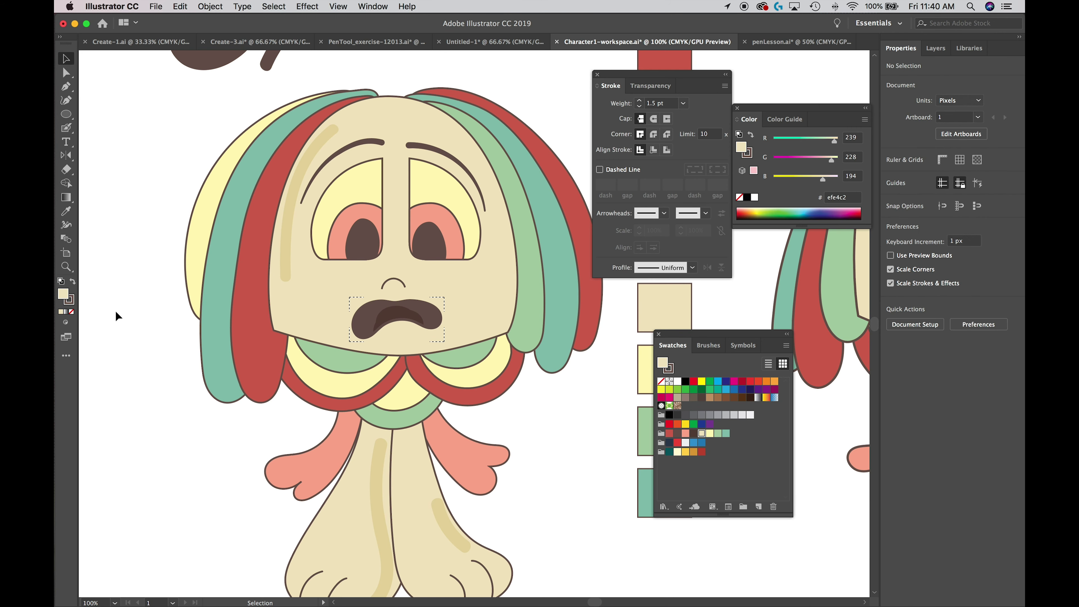
left_click(66, 322)
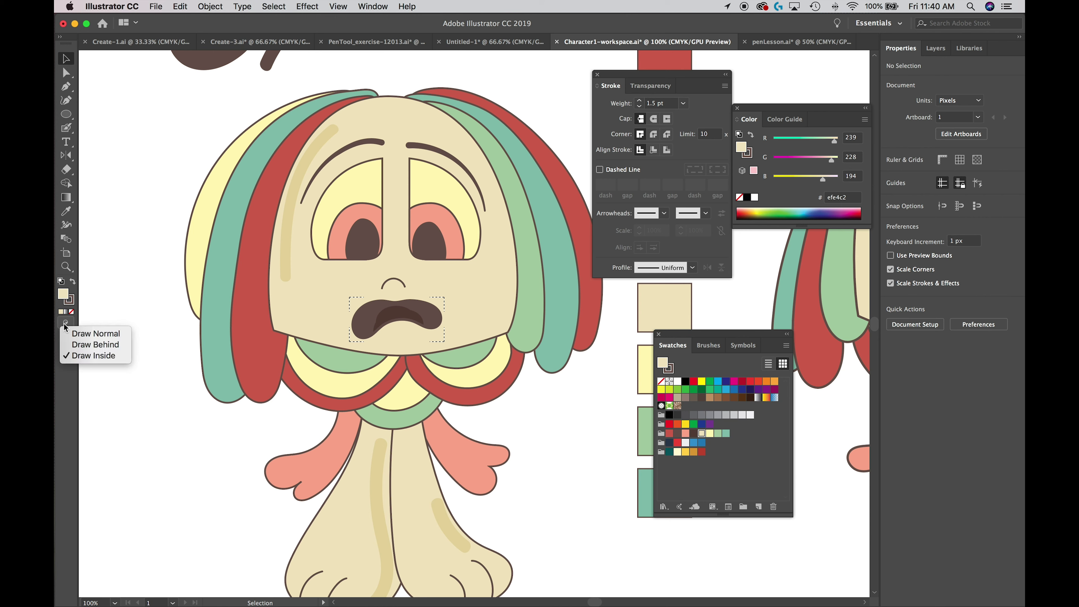
left_click(74, 334)
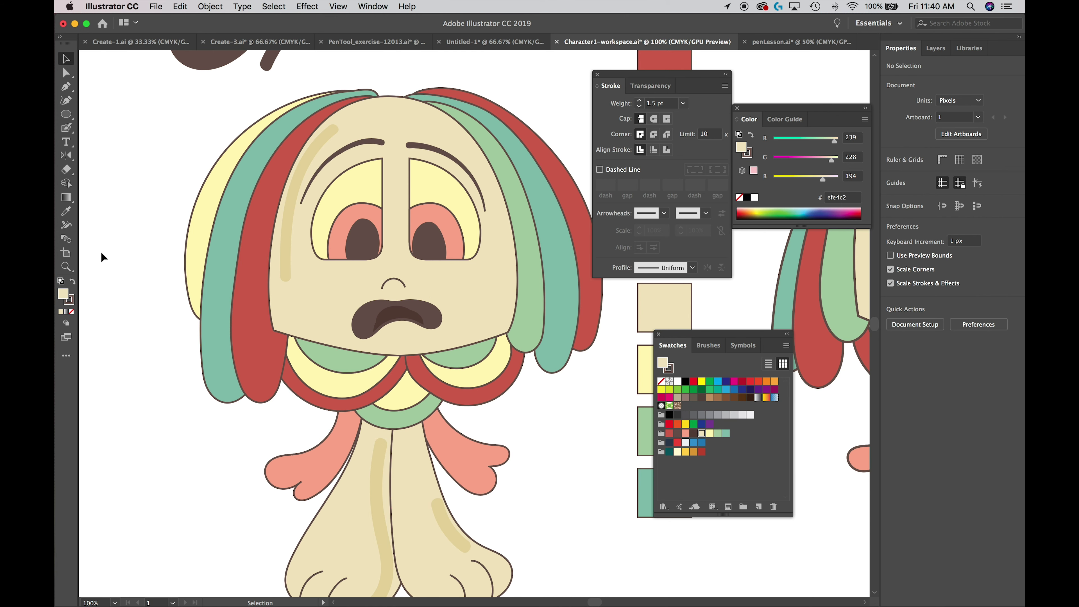
Remove the stroke from the mouth's outer path in the clip group and leave nothing selected
left_click(356, 315)
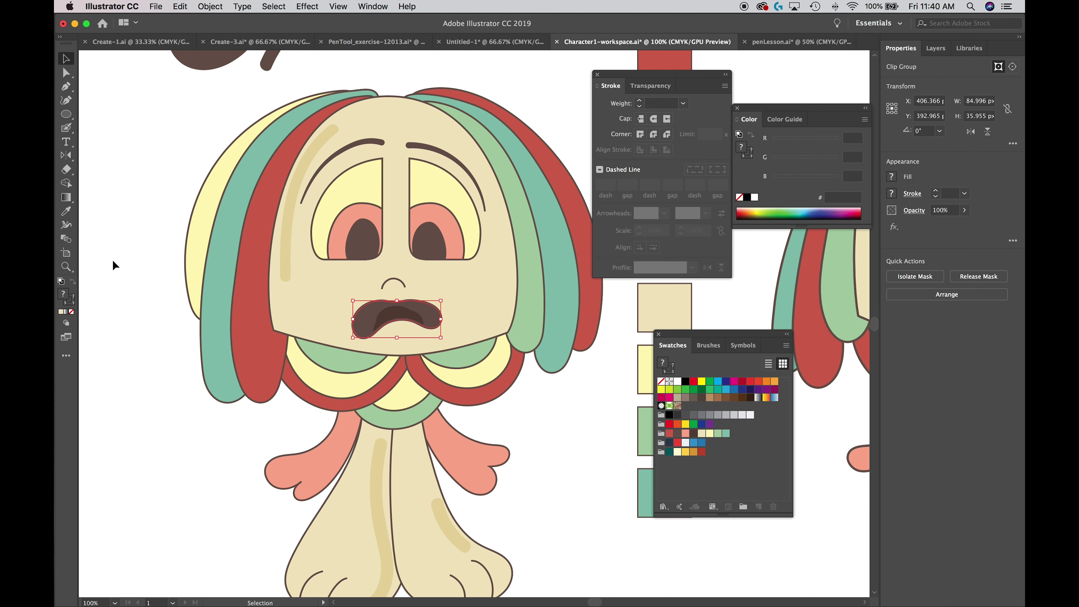
left_click(66, 73)
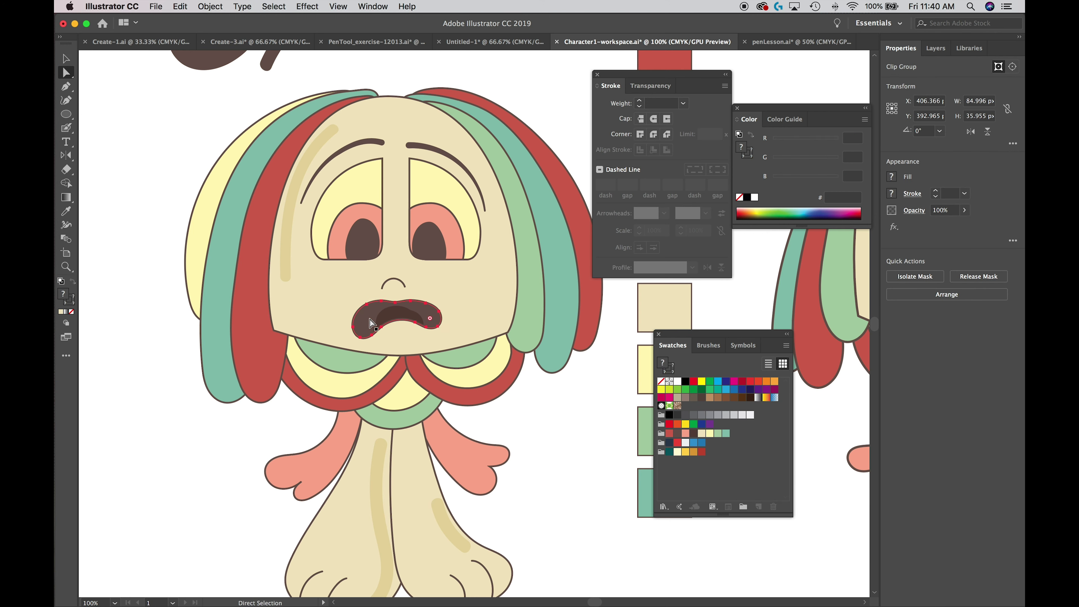
left_click(366, 326)
left_click(353, 327)
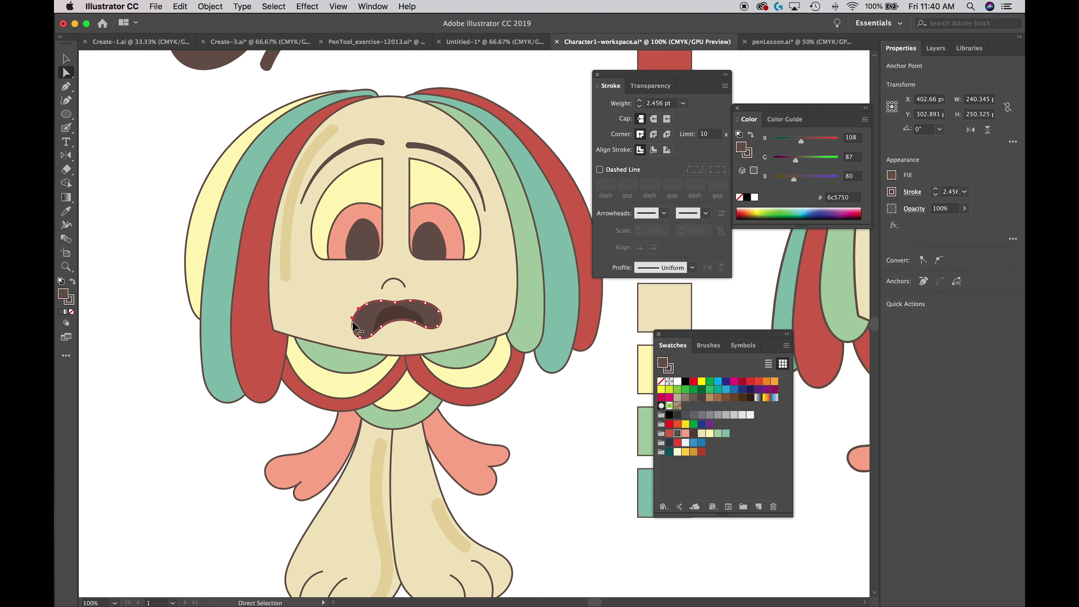
left_click(70, 301)
left_click(73, 312)
left_click(118, 362)
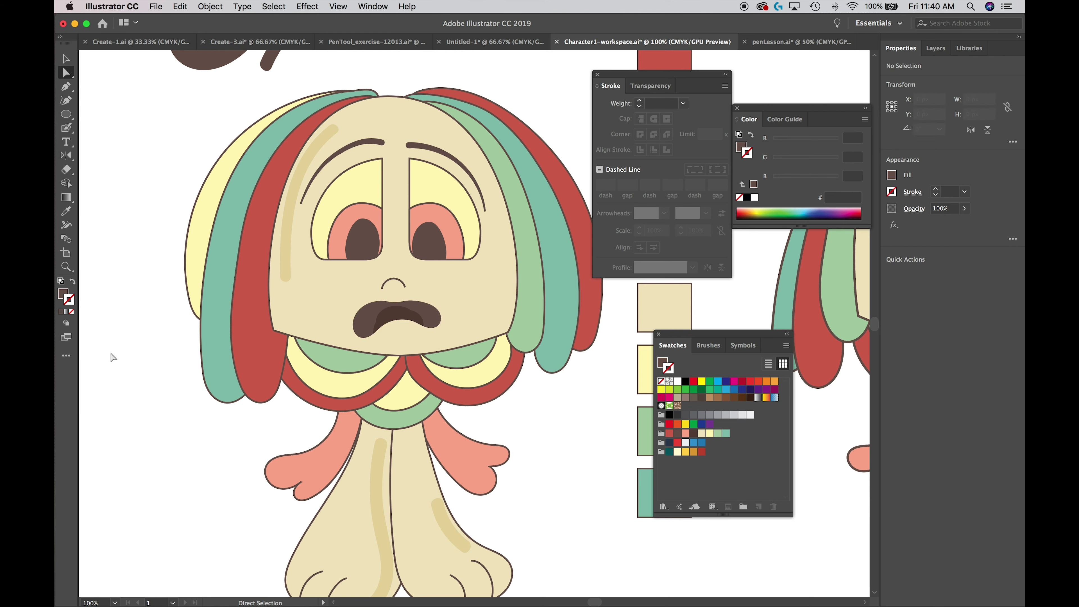
Delete the brown test blob and brush strokes above the character's head
key("super+minus")
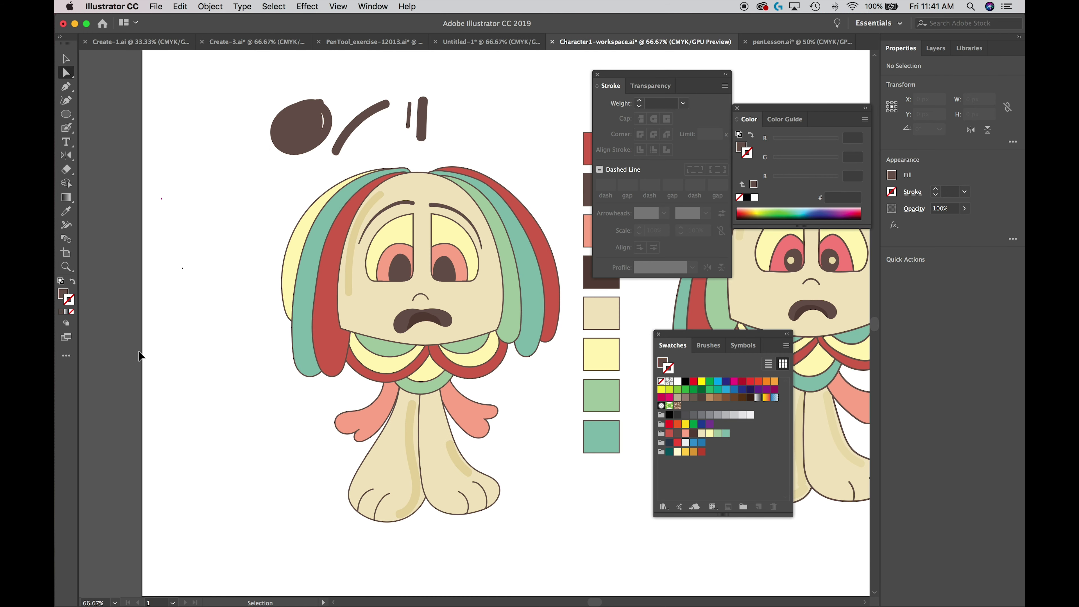
key("v")
left_click_drag(234, 84, 459, 132)
key("Delete")
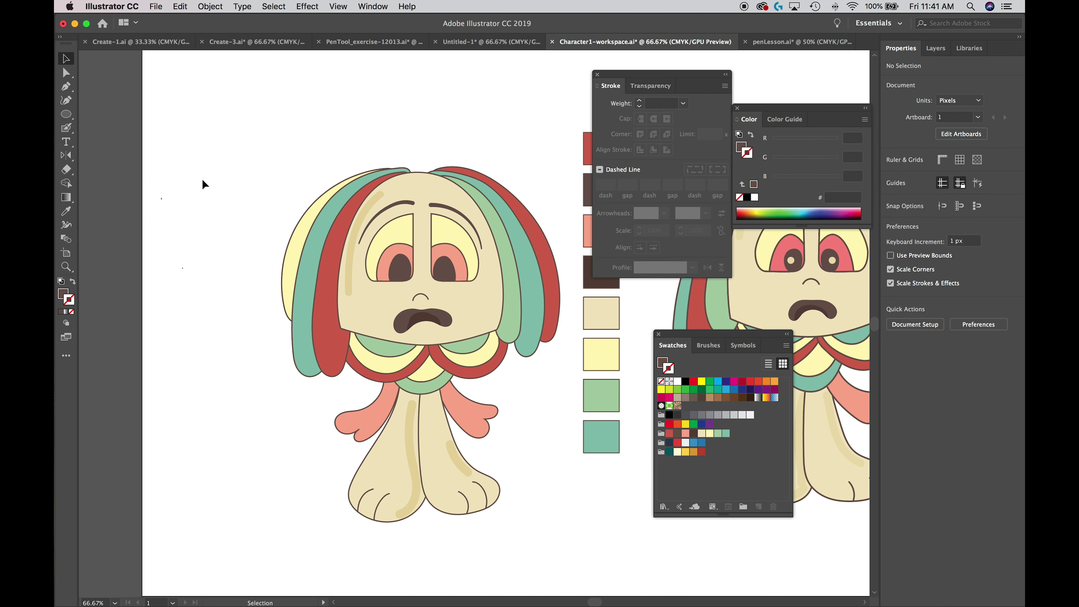
Draw an ellipse about 13 by 16 px in the lower part of the left pupil as an eye highlight
key("super+equal")
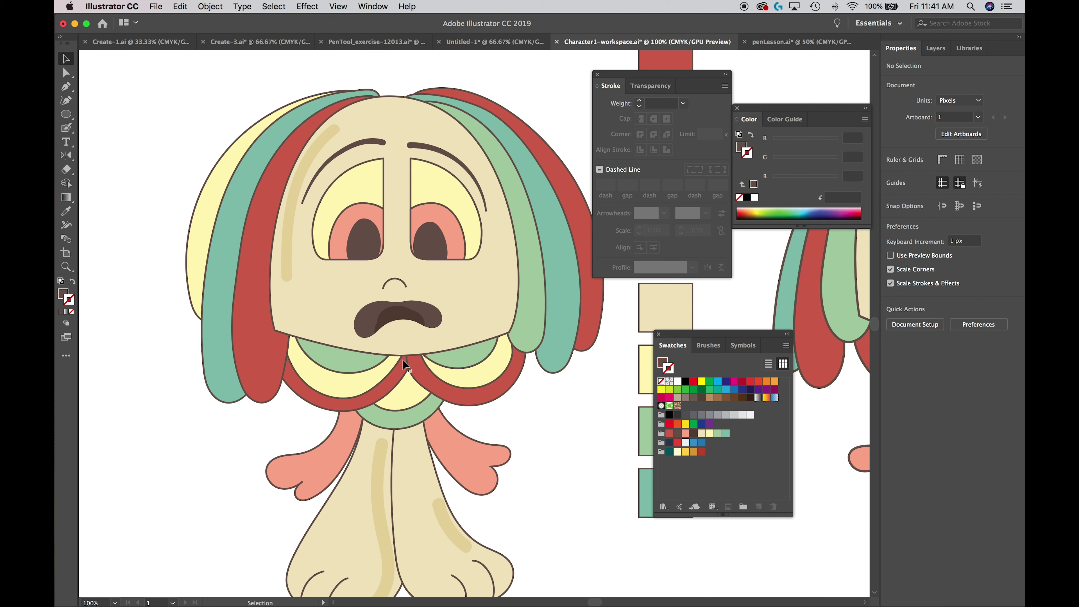
left_click(65, 114)
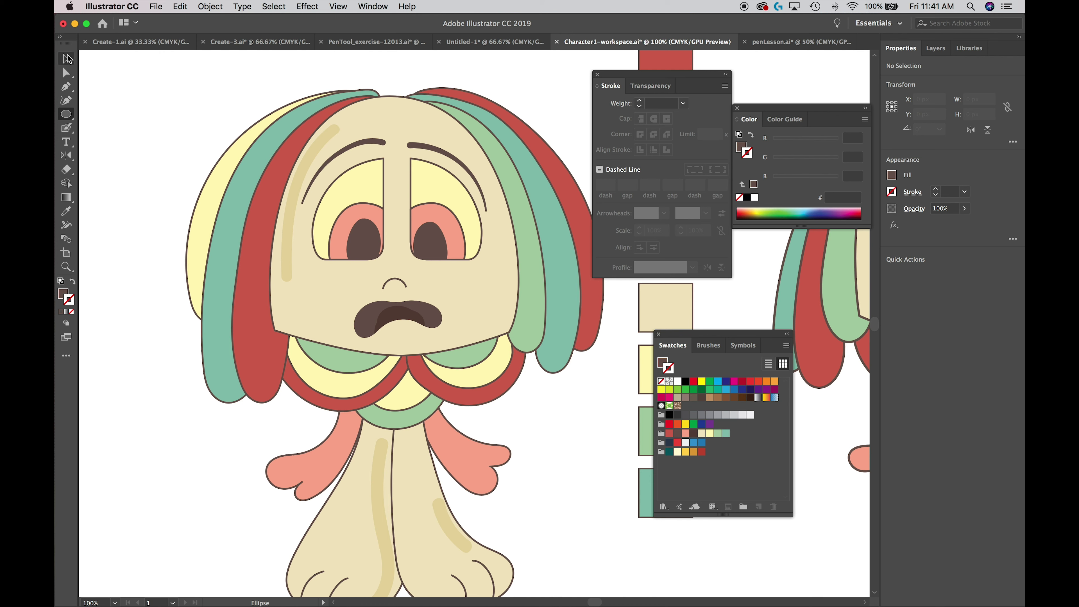
left_click(64, 115)
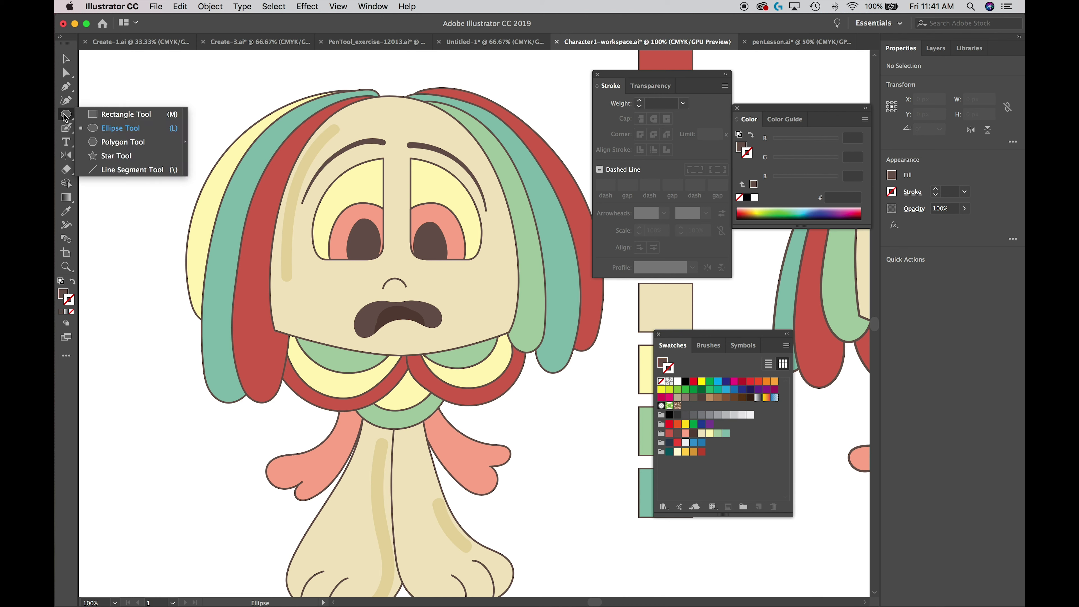
left_click(97, 128)
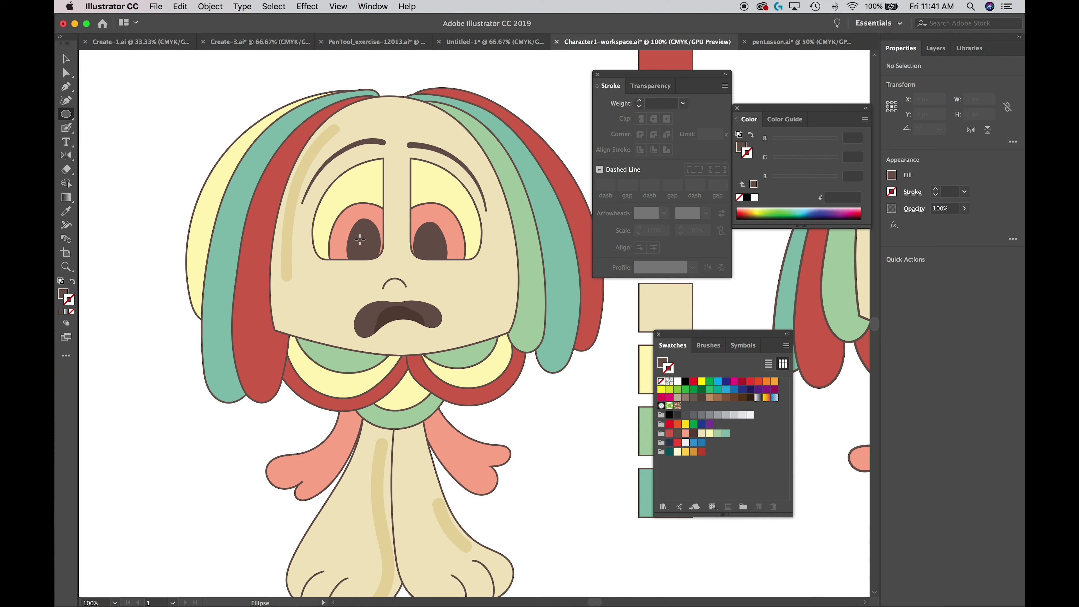
left_click_drag(360, 238, 371, 251)
left_click_drag(371, 252, 371, 252)
left_click_drag(370, 252, 372, 254)
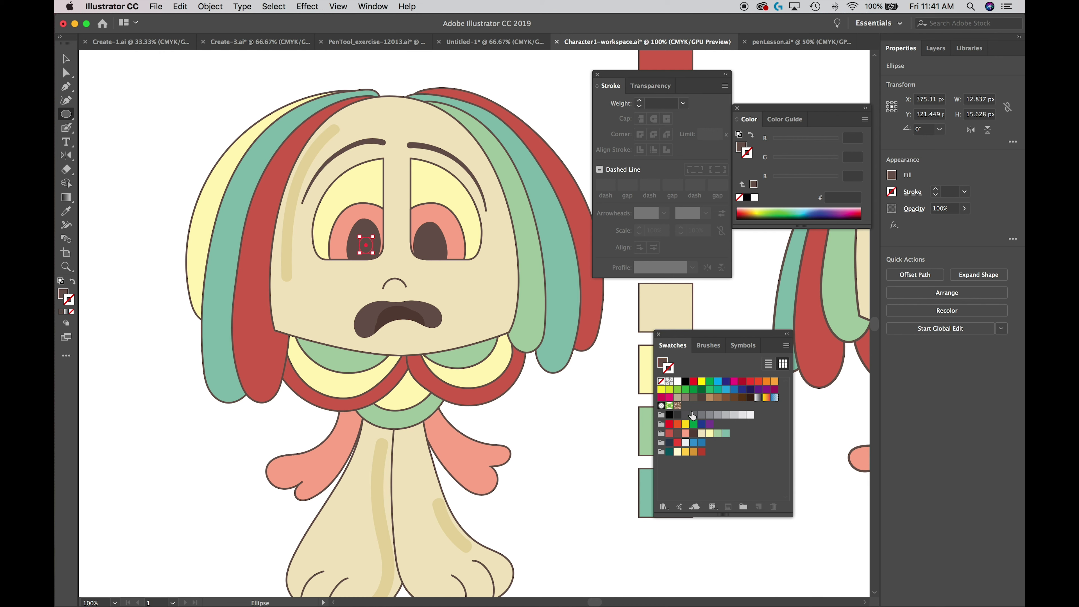
Fill the highlight ellipse with the beige swatch #efe4c2, leaving the swatch's own options unchanged, and deselect it
left_click(662, 362)
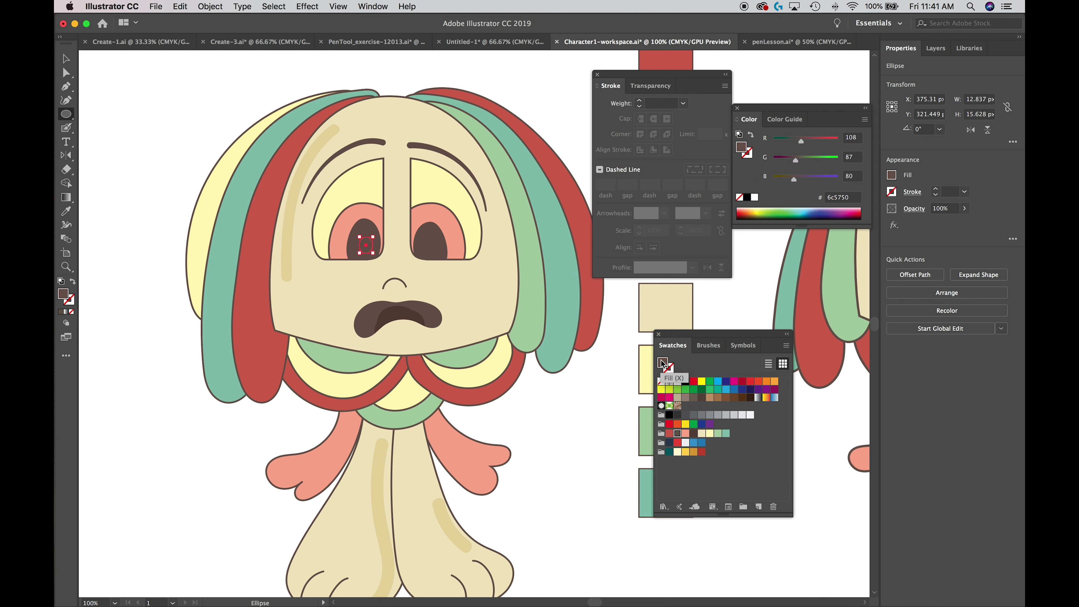
left_click(709, 434)
double_click(701, 434)
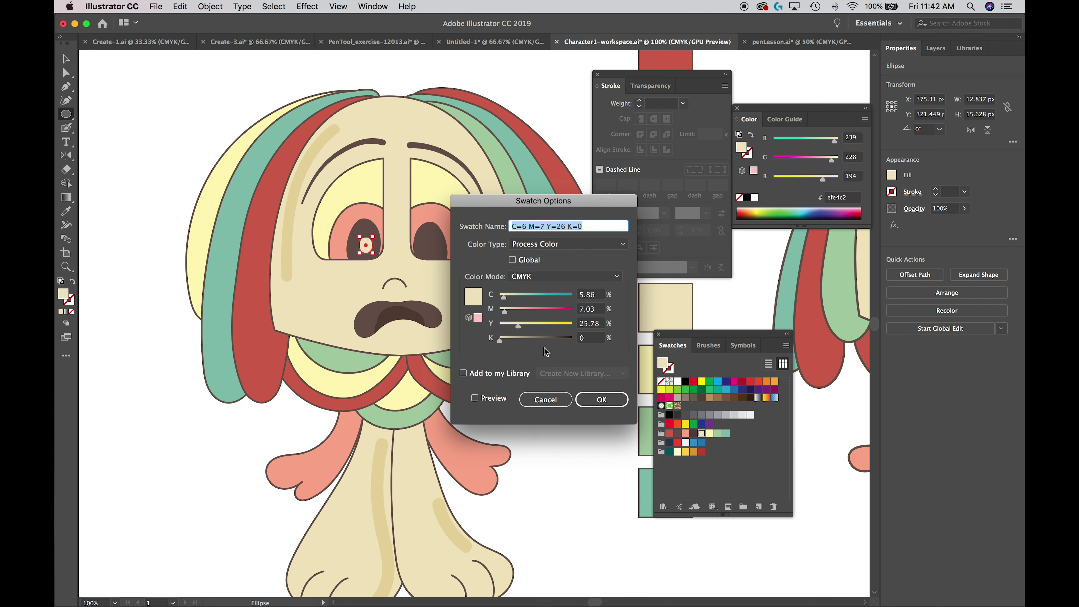
left_click(546, 399)
key("v")
left_click(127, 97)
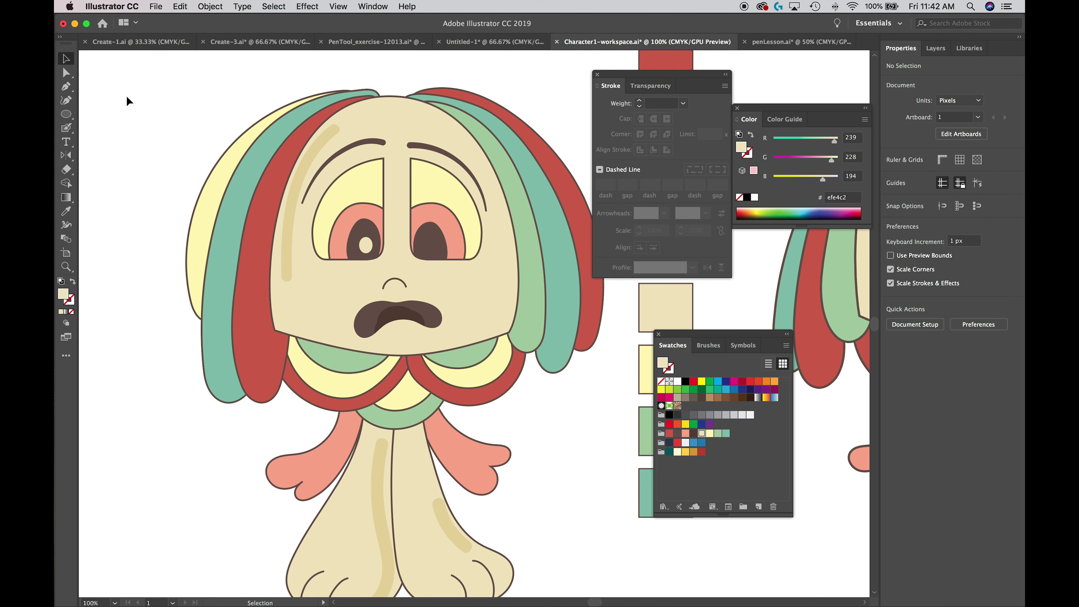
Shrink the eye highlight to about 12 by 14 px and place a copy straight across in the right pupil
left_click(363, 249)
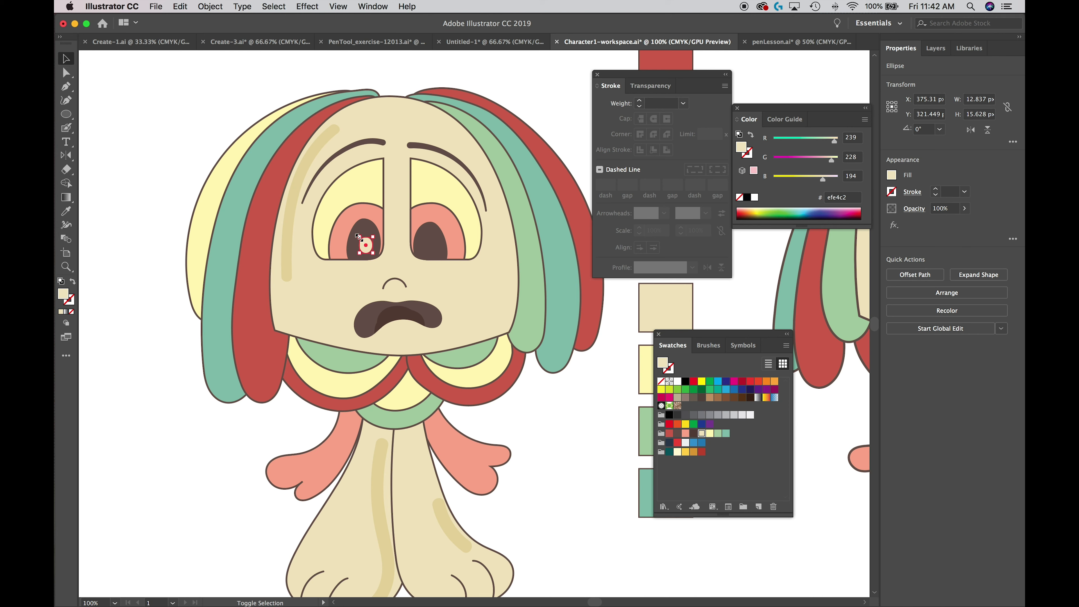
left_click(161, 189)
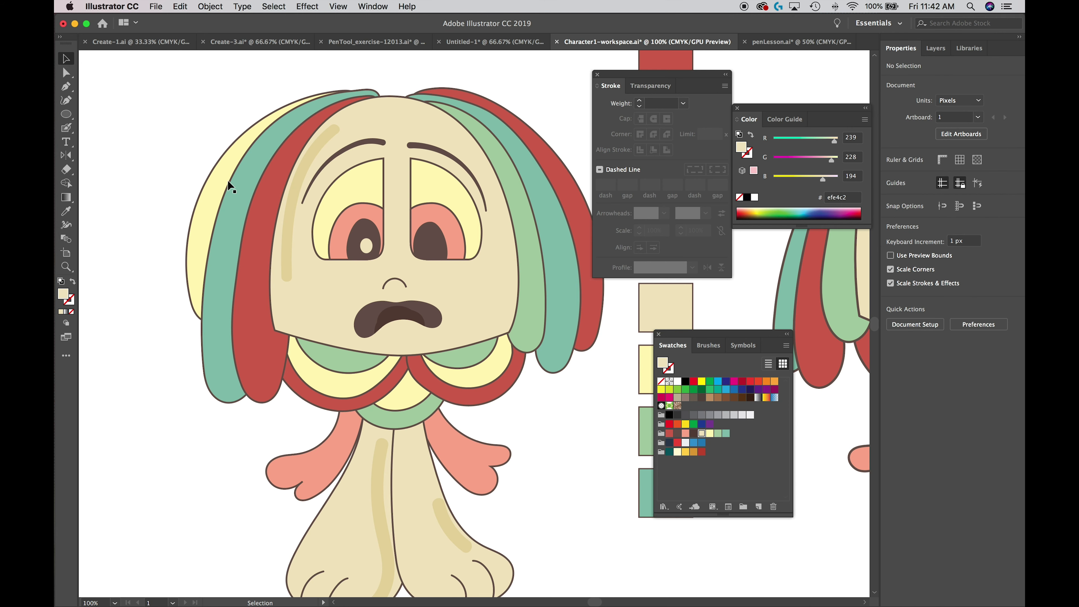
left_click(365, 245)
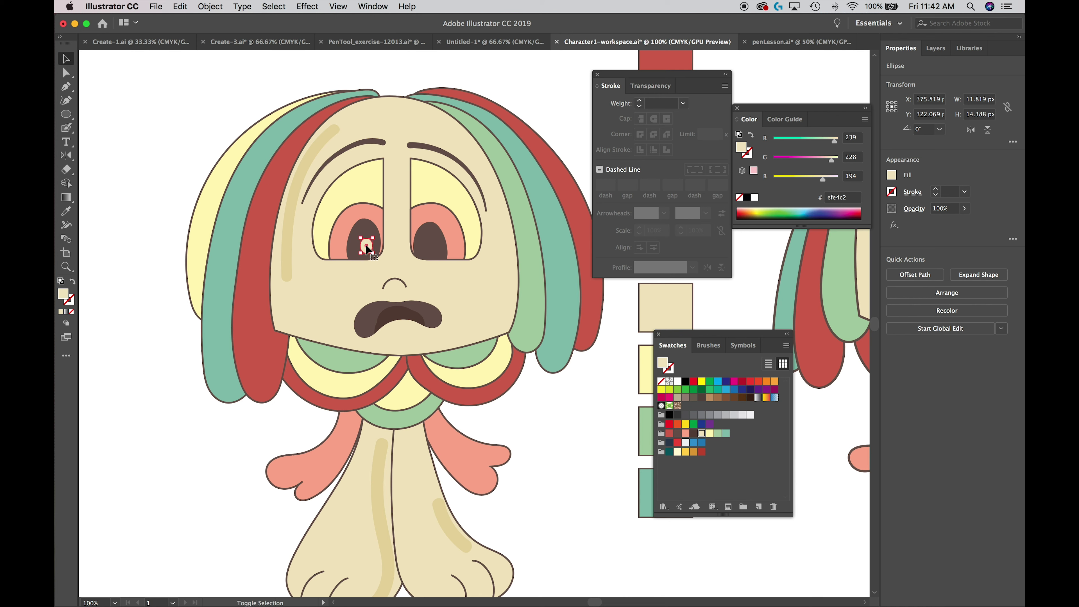
left_click_drag(368, 250, 430, 248)
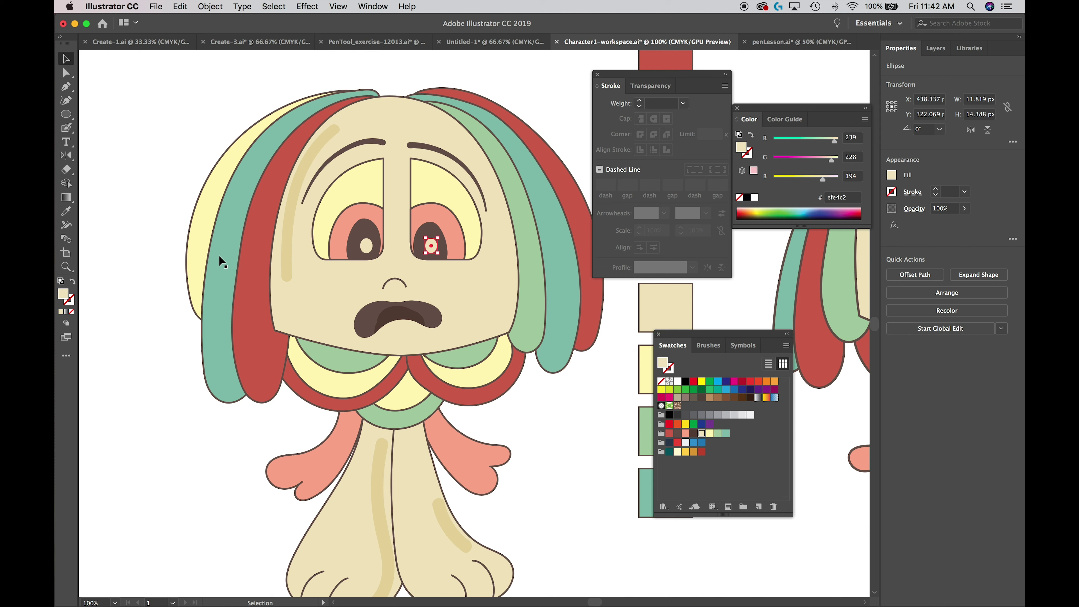
left_click(150, 339)
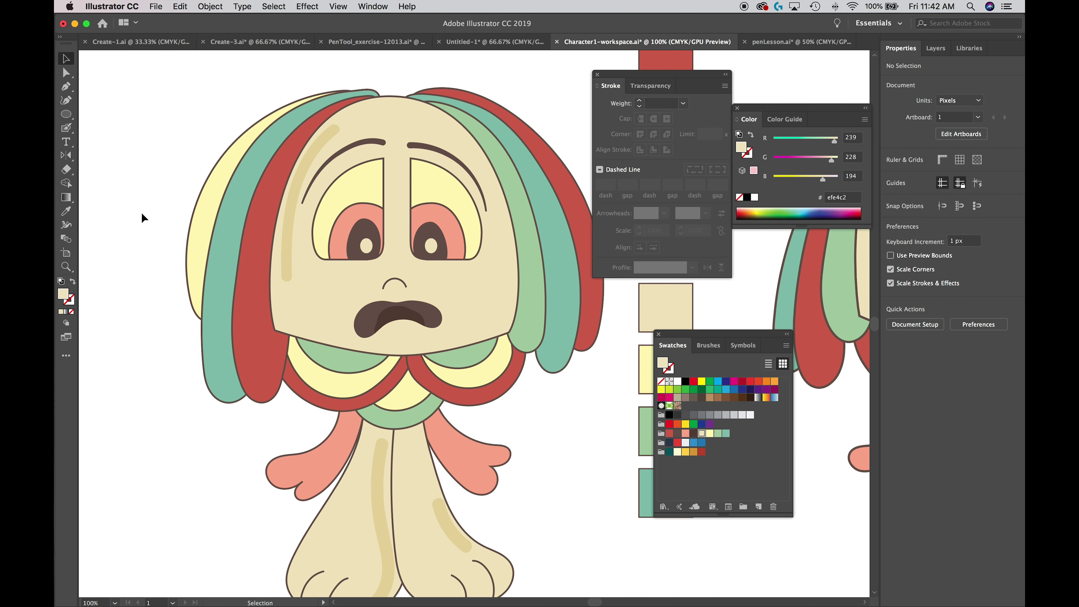
Fit the whole artboard in view and hide all panels to compare the finished character with the reference
key("a")
key("super+0")
key("v")
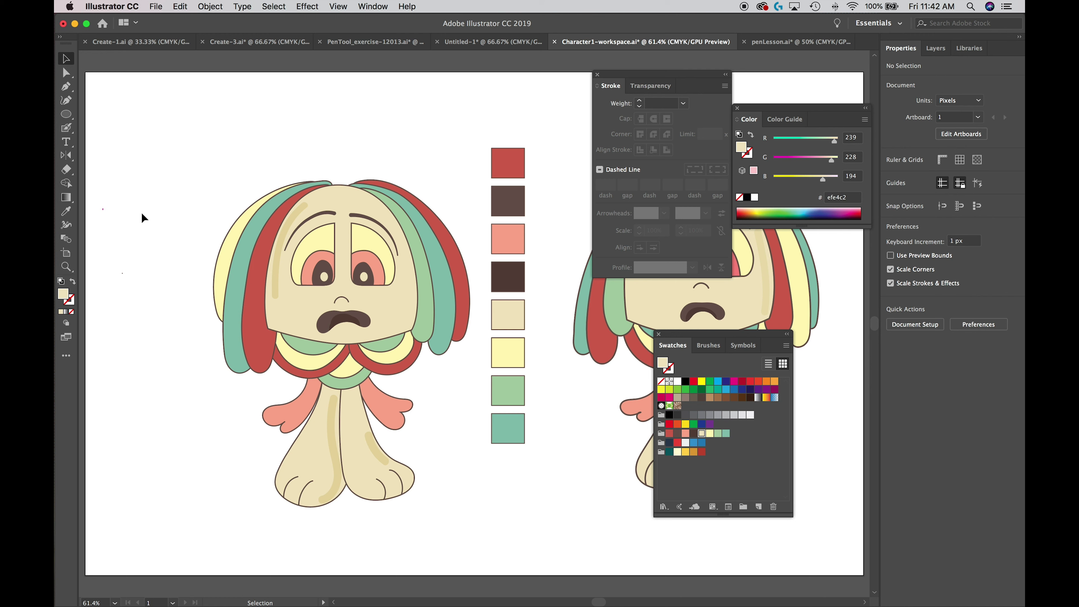
key("Tab")
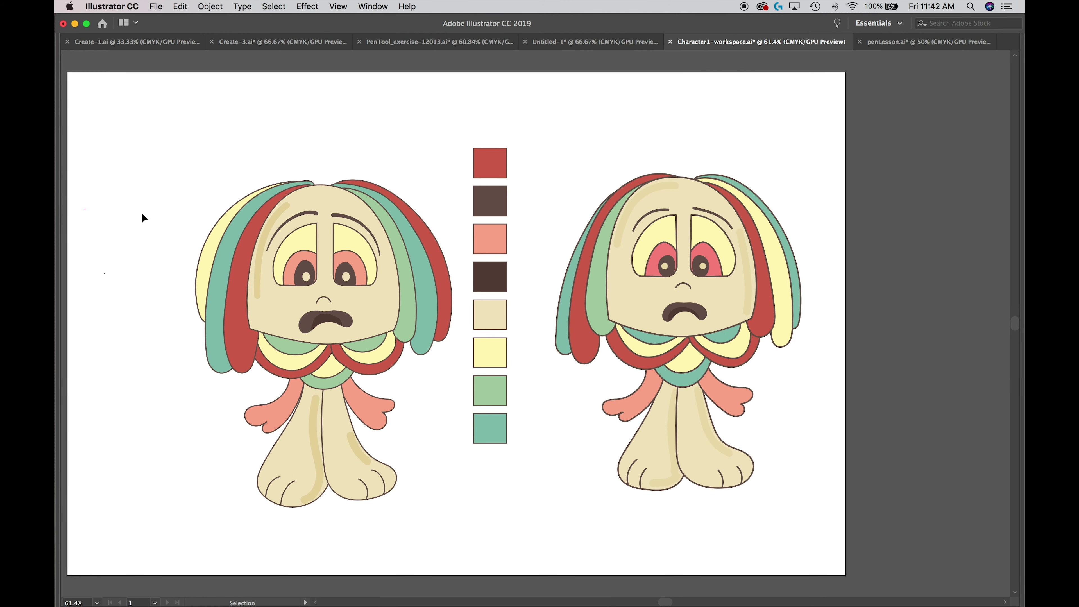